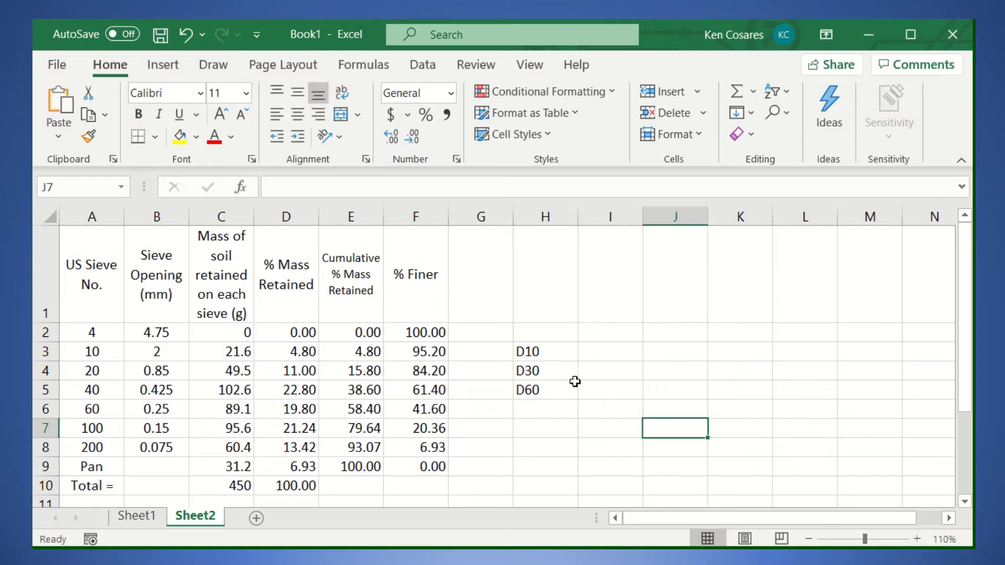
- Point out the D10, D30 and D60 labels in H3:H5 and the empty column I beside them
left_click(560, 351)
left_click(548, 372)
left_click(555, 390)
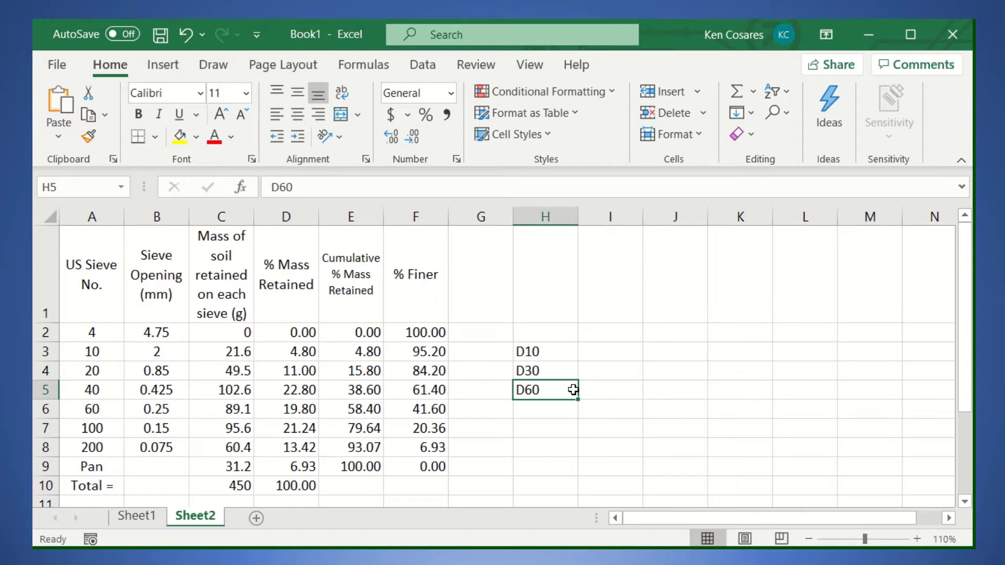
left_click(561, 369)
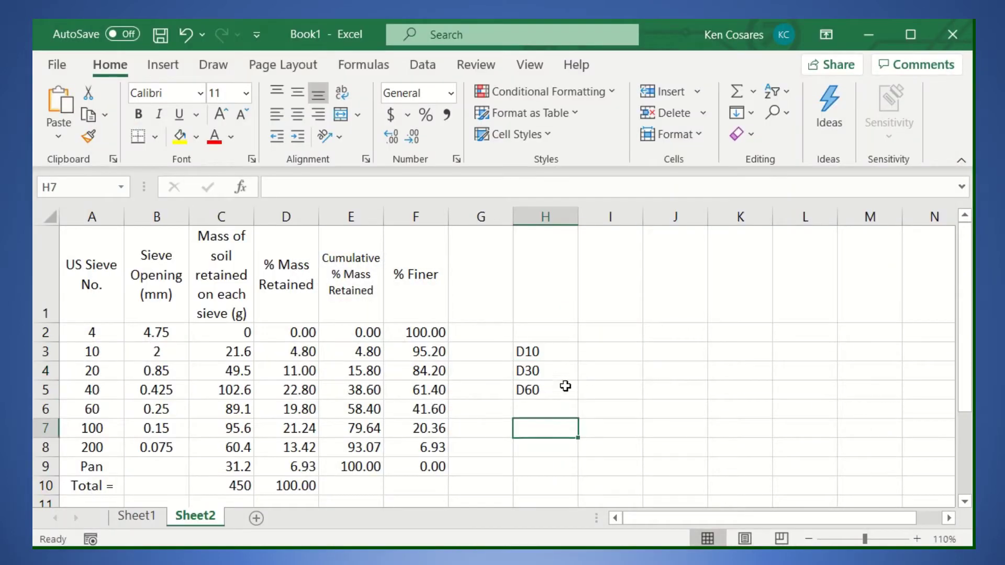
left_click(636, 411)
left_click(555, 388)
left_click(552, 354)
left_click(545, 372)
left_click(544, 390)
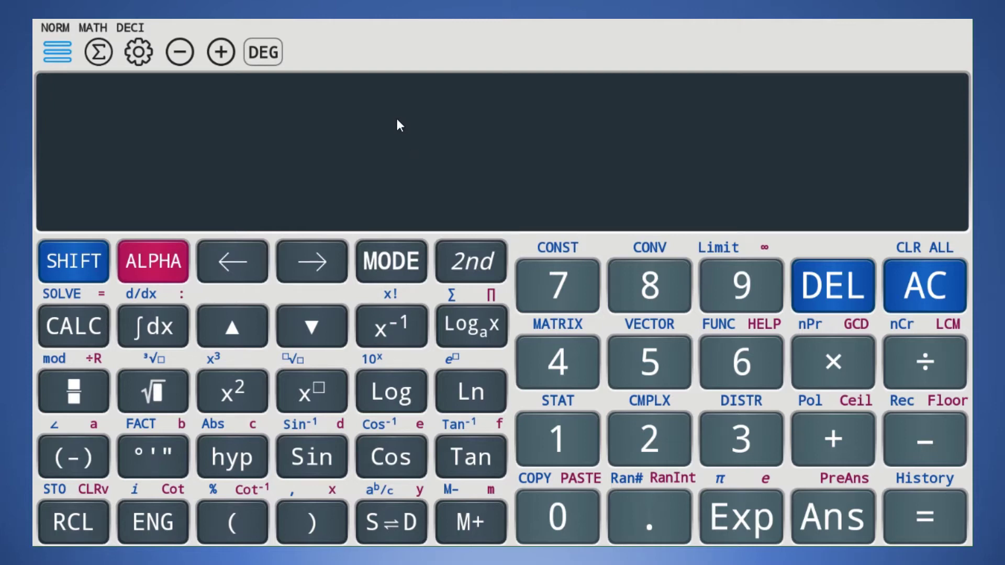
- Switch the calculator to STAT/DISTR mode with A+B*ln(X) logarithmic regression
left_click(395, 262)
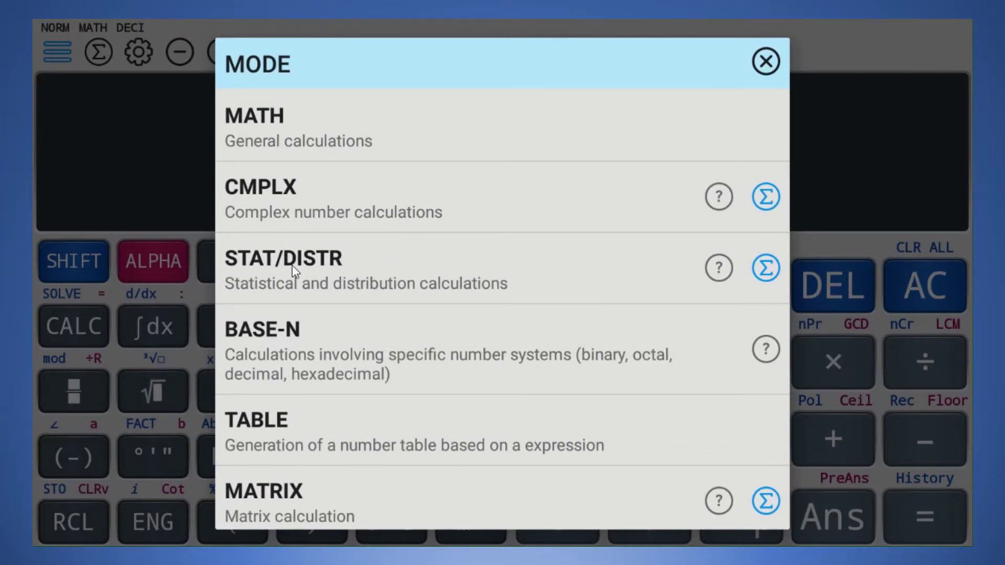
left_click(346, 265)
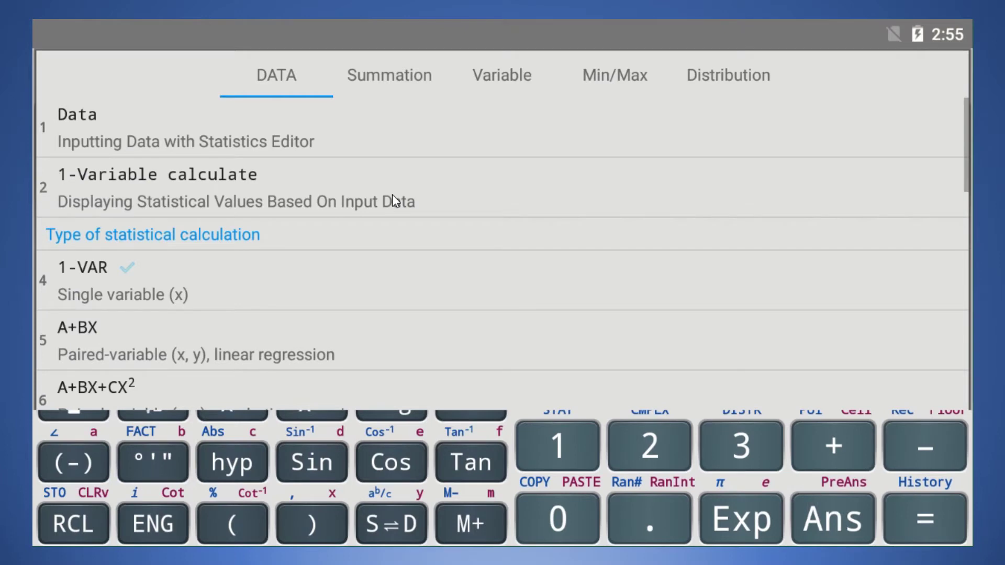
scroll(296, 197, "down", 5)
scroll(298, 230, "down", 2)
scroll(262, 233, "up", 2)
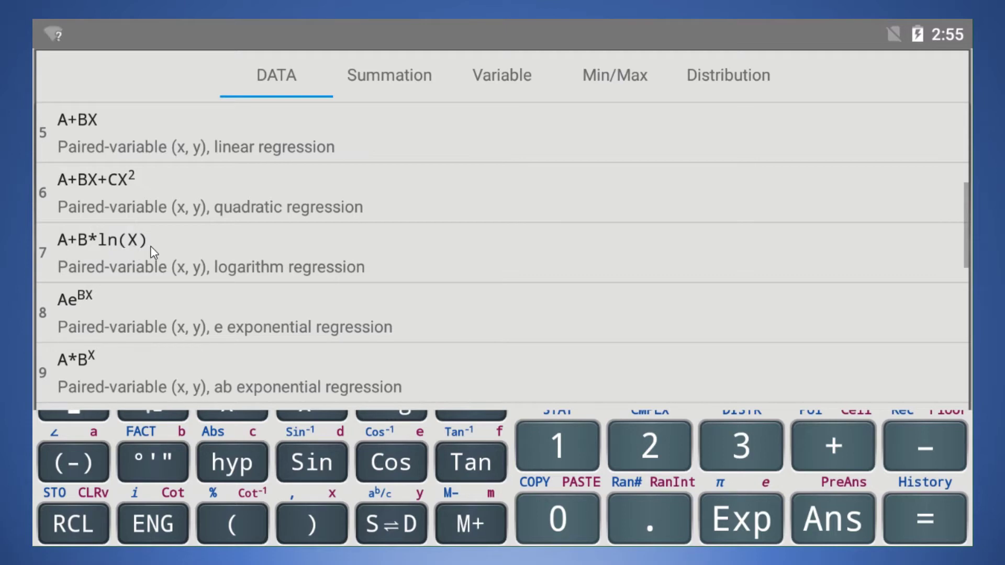
left_click(125, 244)
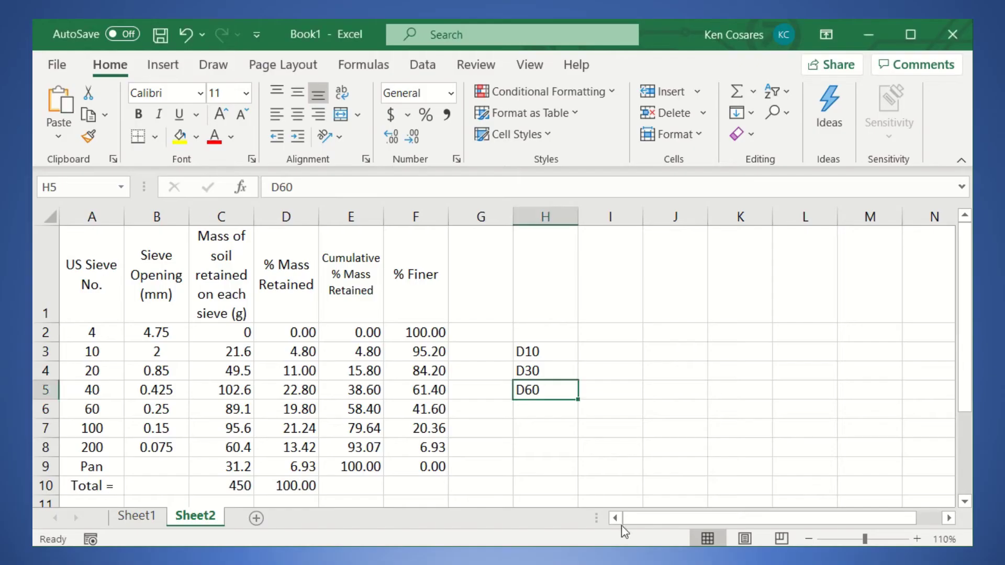
- Review the % finer values and D-labels, settling on 20.36 and 6.93 in F7:F8
left_click(412, 354)
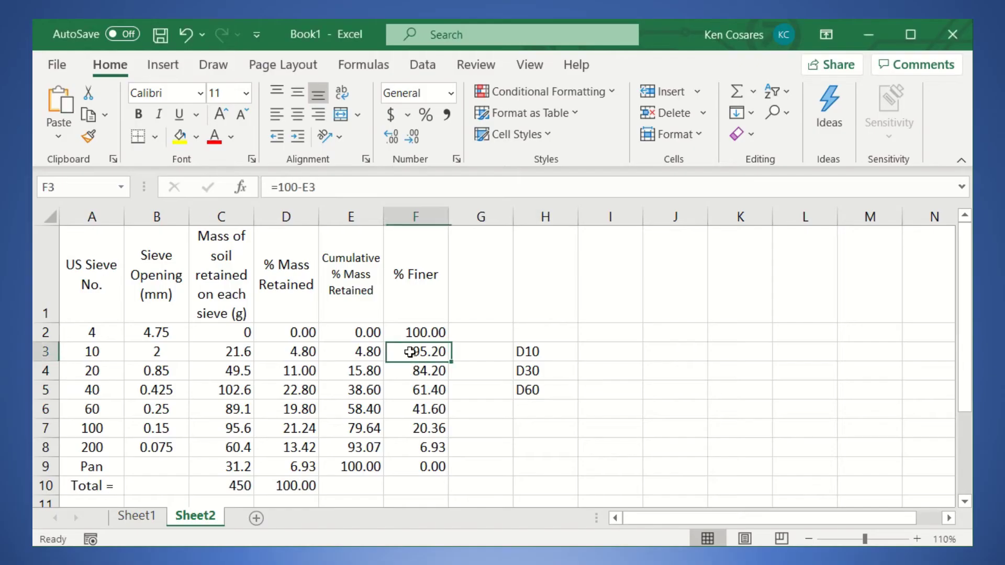
left_click(502, 382)
left_click(544, 393)
left_click(554, 426)
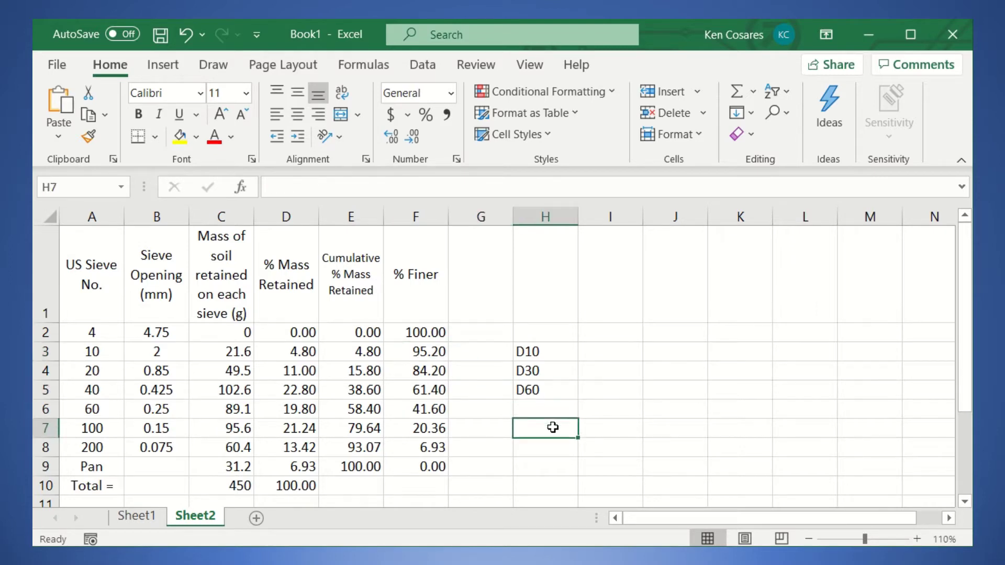
left_click(508, 433)
left_click(561, 353)
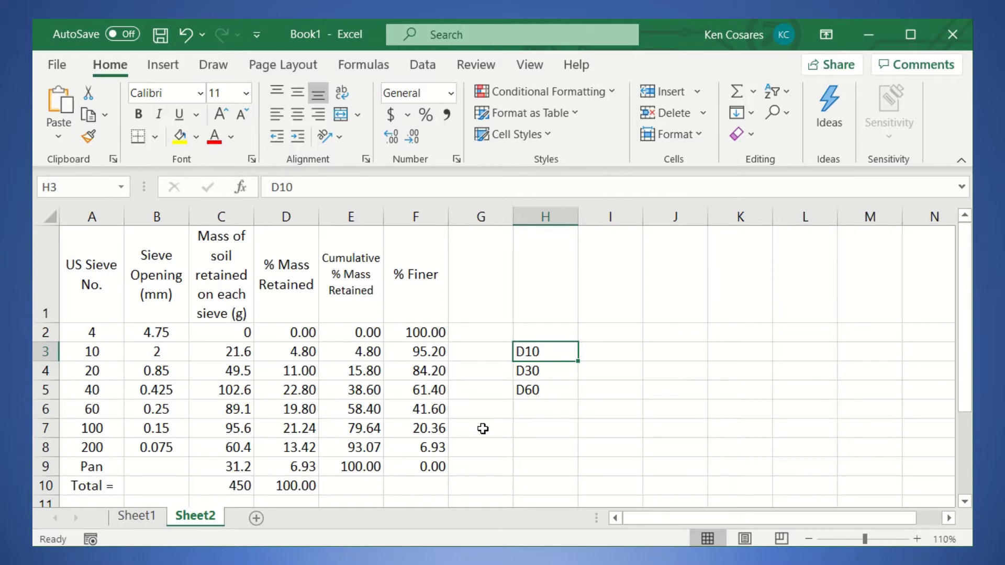
left_click(443, 430)
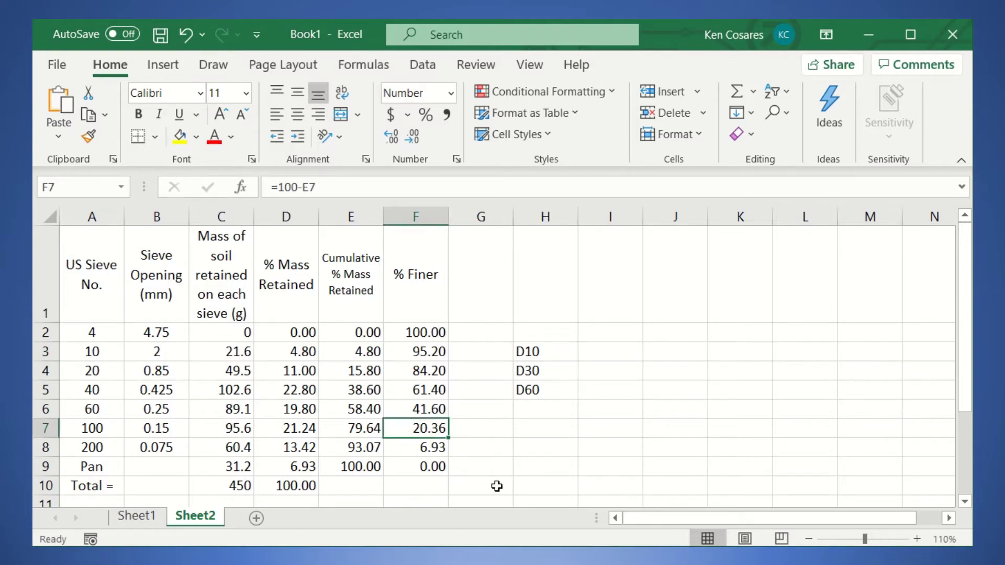
key("Down")
key("Up")
key("Down")
key("Up")
- Fill % finer 20.36 and 6.93 (F7:F8) and openings 0.15 and 0.075 (B7:B8) yellow
left_click_drag(167, 429, 417, 446)
left_click(180, 136)
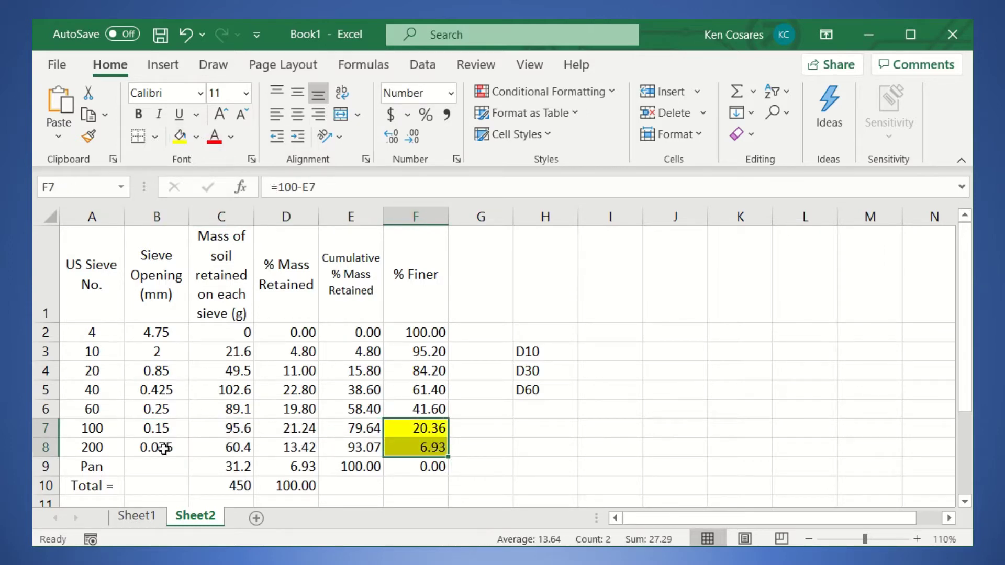
left_click_drag(164, 432, 164, 444)
left_click(179, 136)
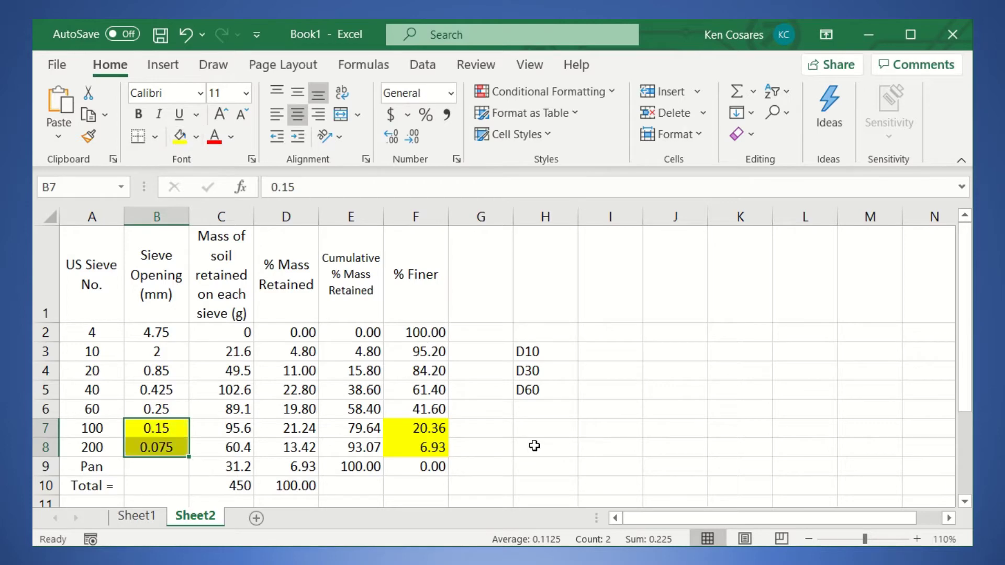
- Check the highlighted cells B7, B8, F7 and F8
left_click(529, 454)
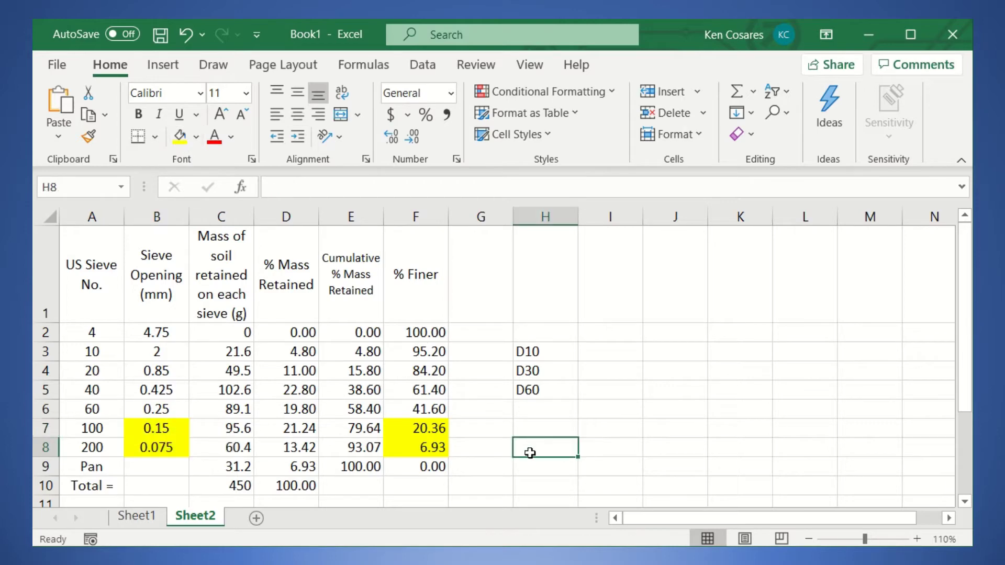
left_click(181, 428)
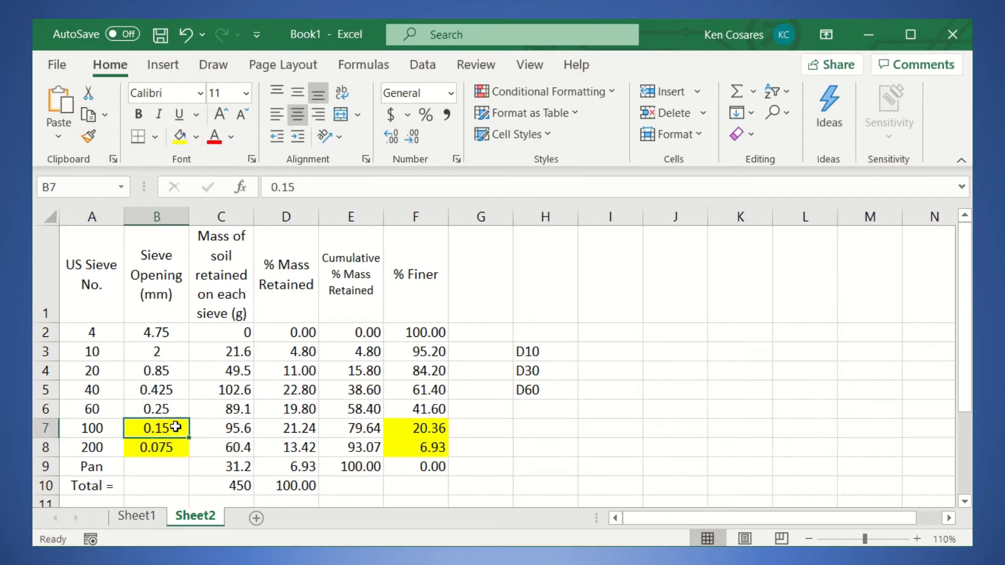
left_click(172, 446)
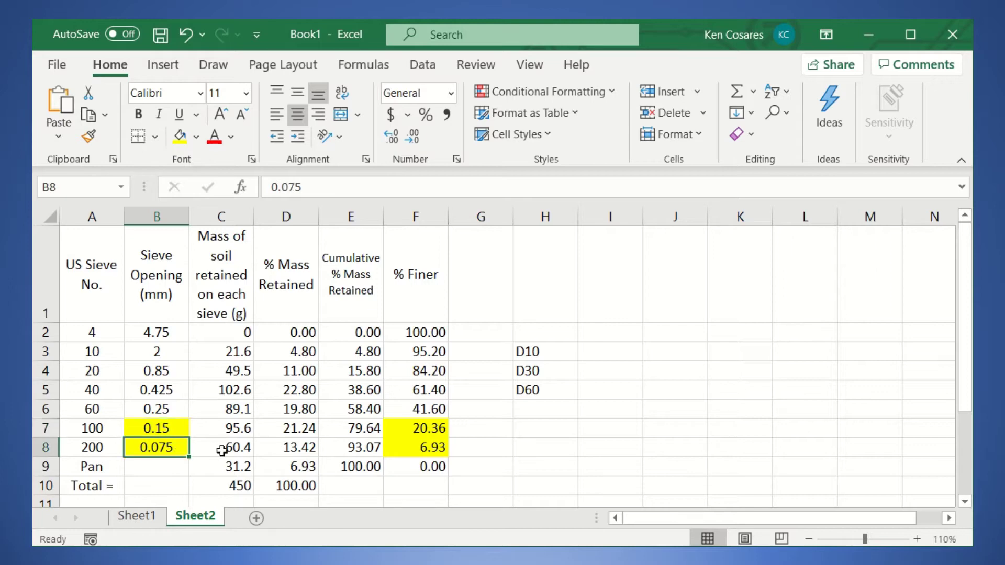
left_click(421, 432)
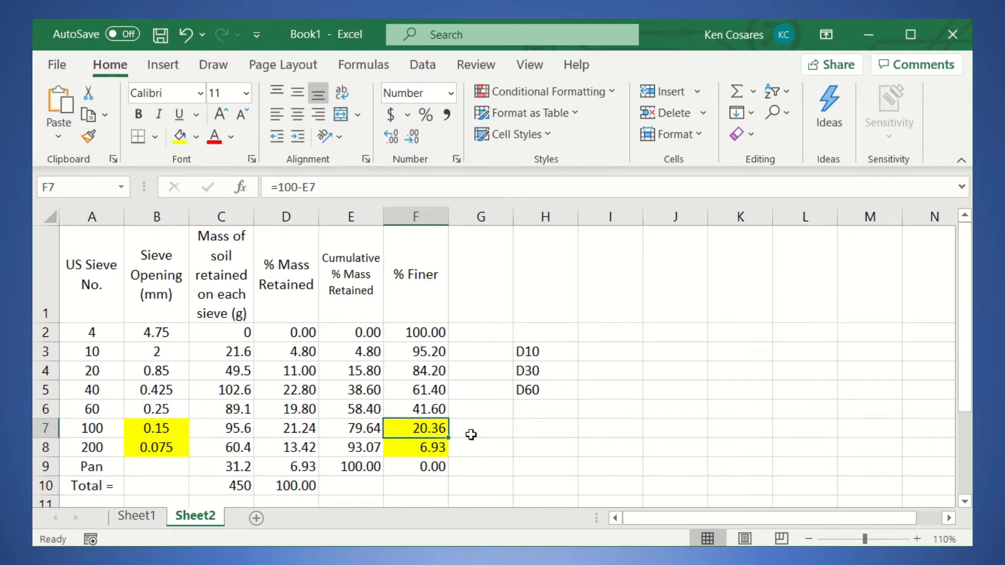
left_click(437, 445)
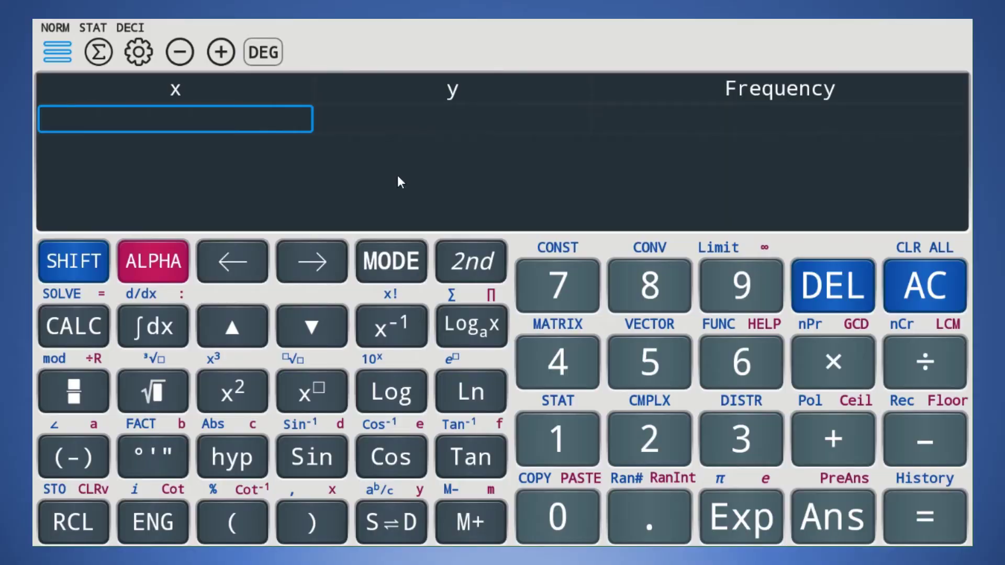
- Enter x values 0.15 and 0.075 in the statistics table, dismissing the simplified-result tip
left_click(570, 507)
left_click(632, 516)
left_click(553, 444)
left_click(641, 373)
left_click(922, 530)
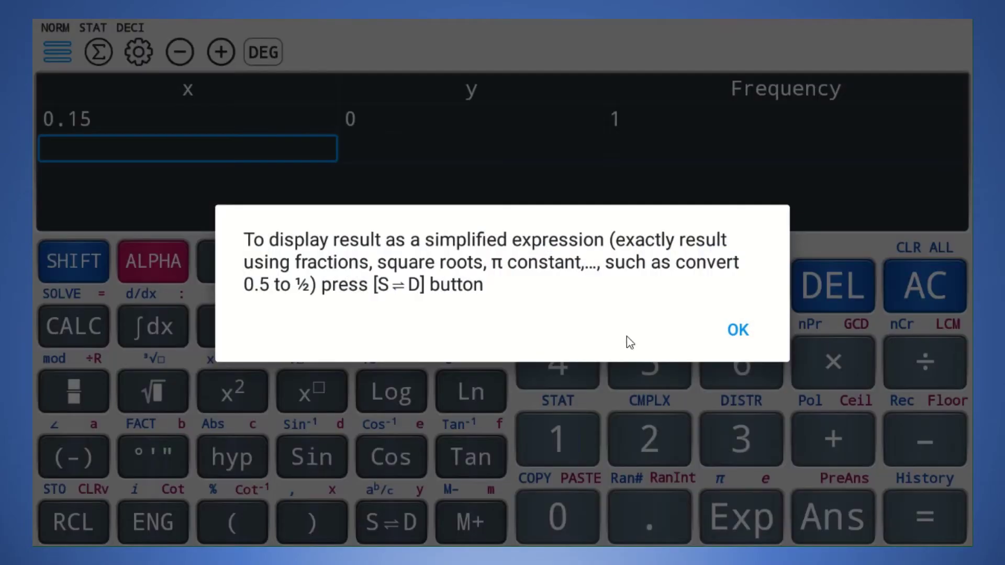
left_click(738, 330)
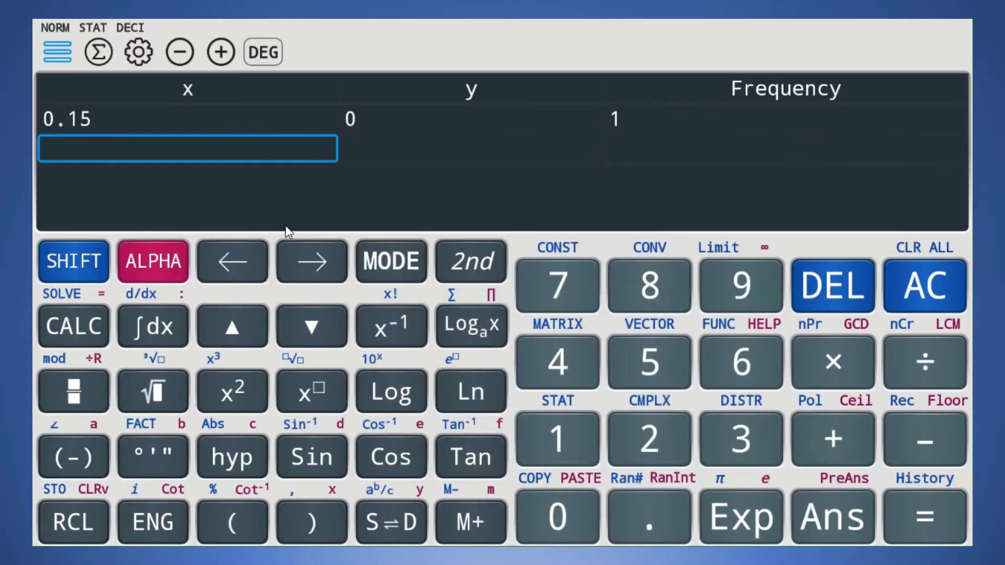
left_click(563, 513)
left_click(630, 511)
left_click(567, 508)
left_click(554, 275)
left_click(651, 366)
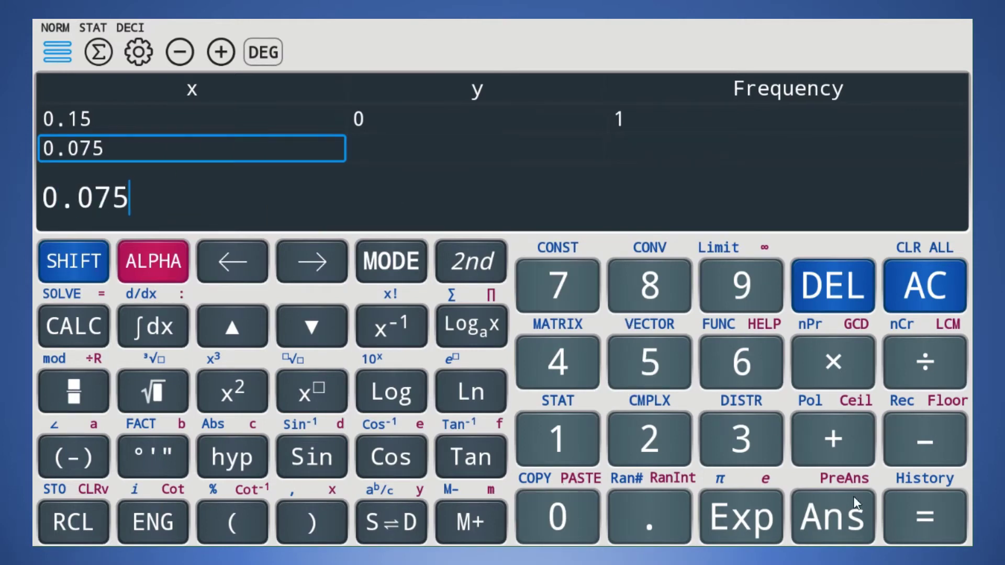
left_click(922, 521)
- Enter the matching y values 20.36 and 6.93
left_click(439, 125)
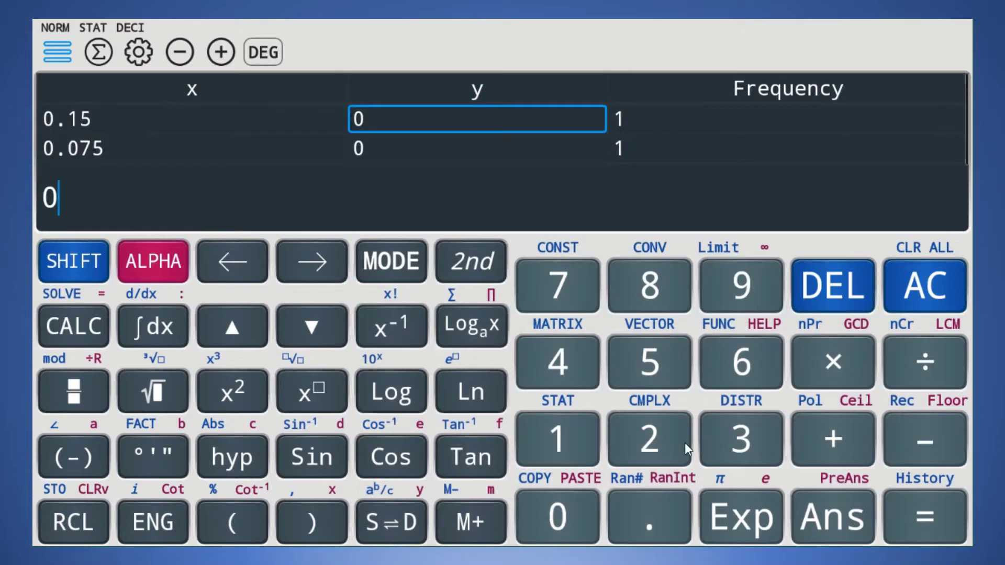
left_click(681, 443)
left_click(582, 497)
left_click(651, 504)
left_click(740, 442)
left_click(732, 351)
left_click(934, 510)
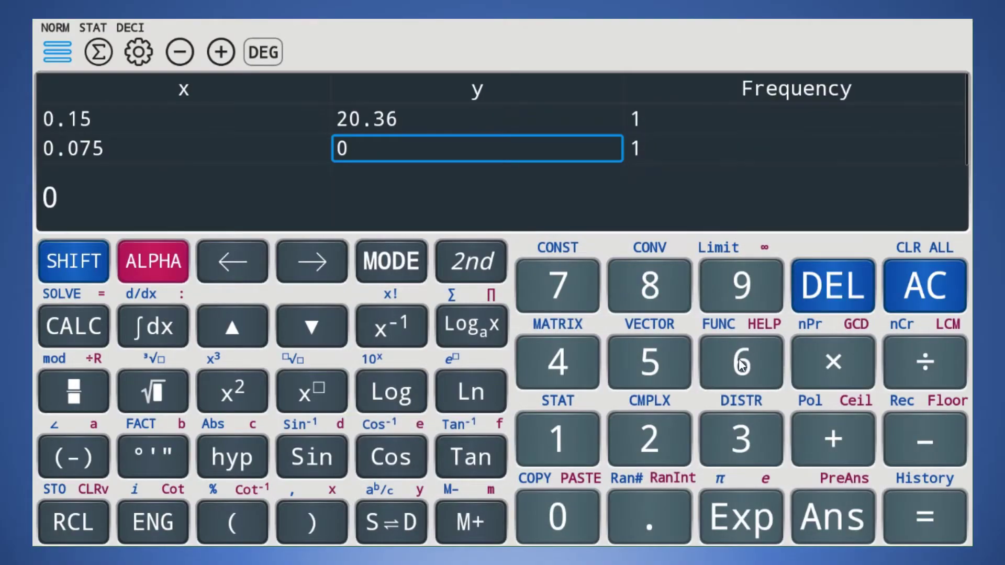
left_click(741, 365)
left_click(654, 511)
left_click(738, 298)
left_click(739, 446)
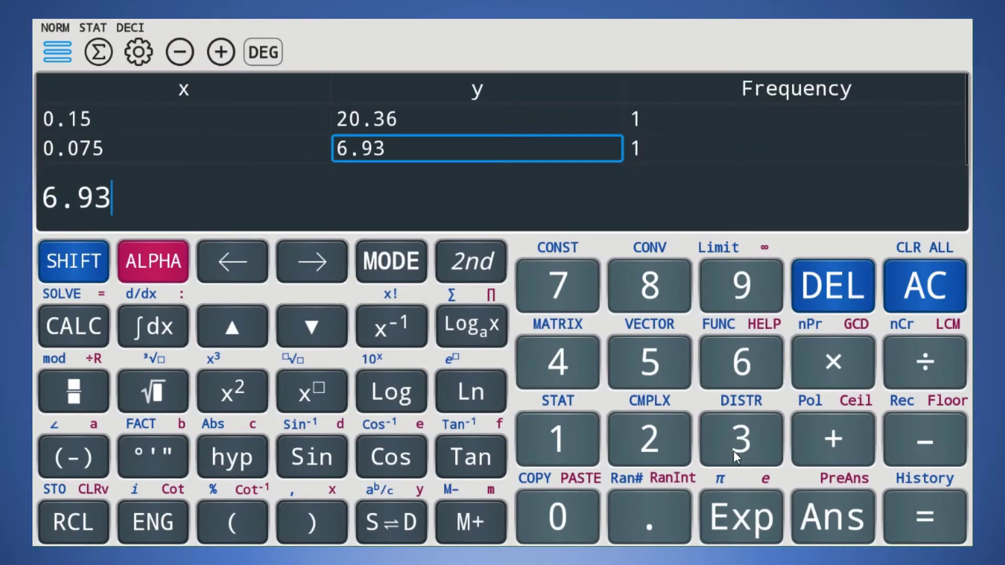
left_click(916, 507)
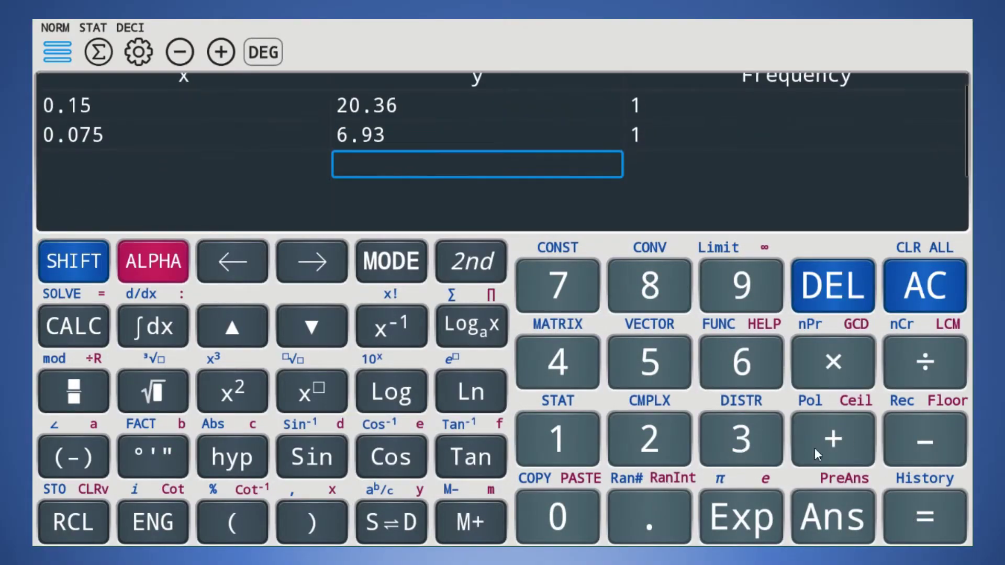
left_click(473, 135)
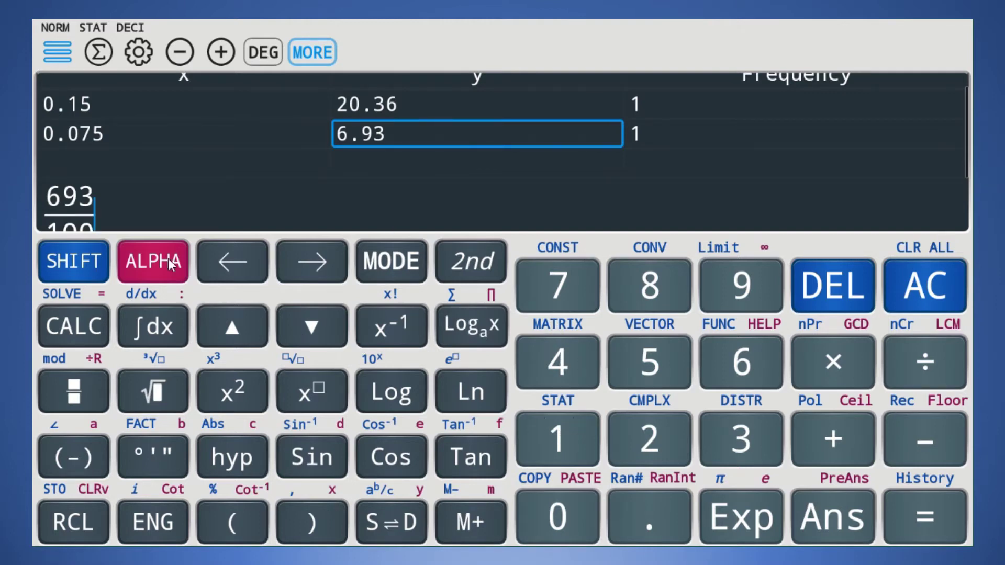
- Display the regression coefficients a, b and r from the statistics menu
left_click(80, 261)
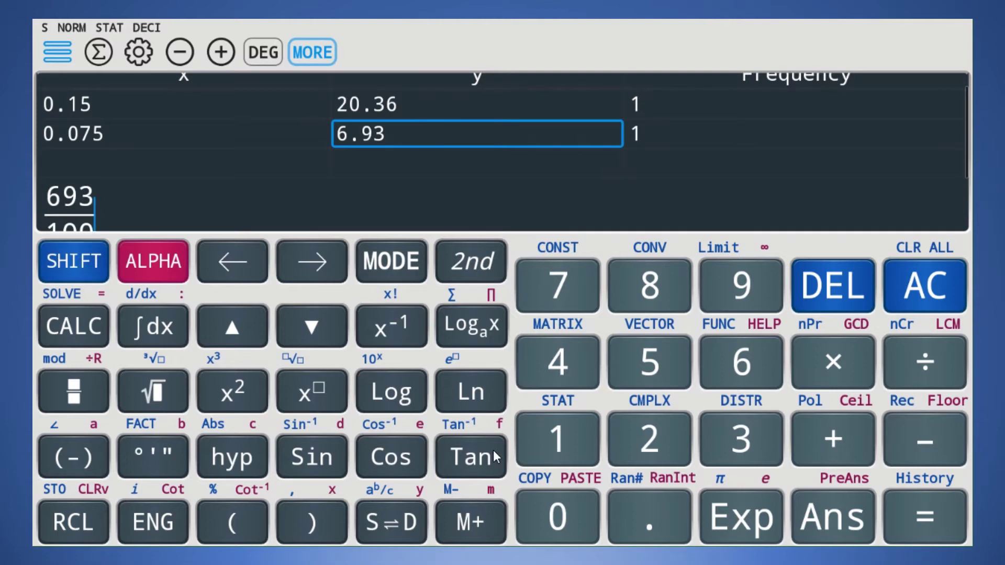
left_click(573, 425)
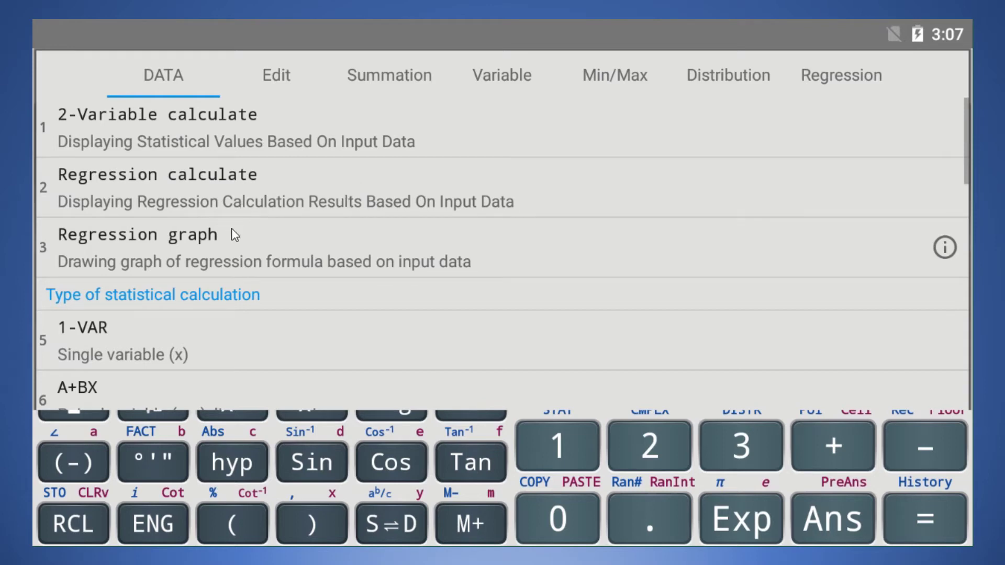
left_click(834, 80)
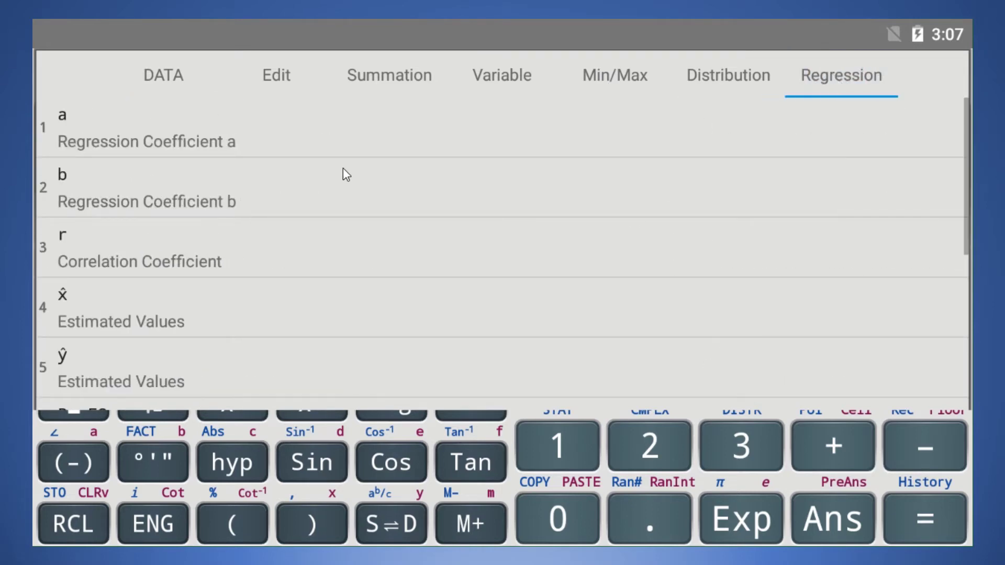
scroll(314, 178, "down", 3)
scroll(100, 261, "up", 3)
left_click(87, 313)
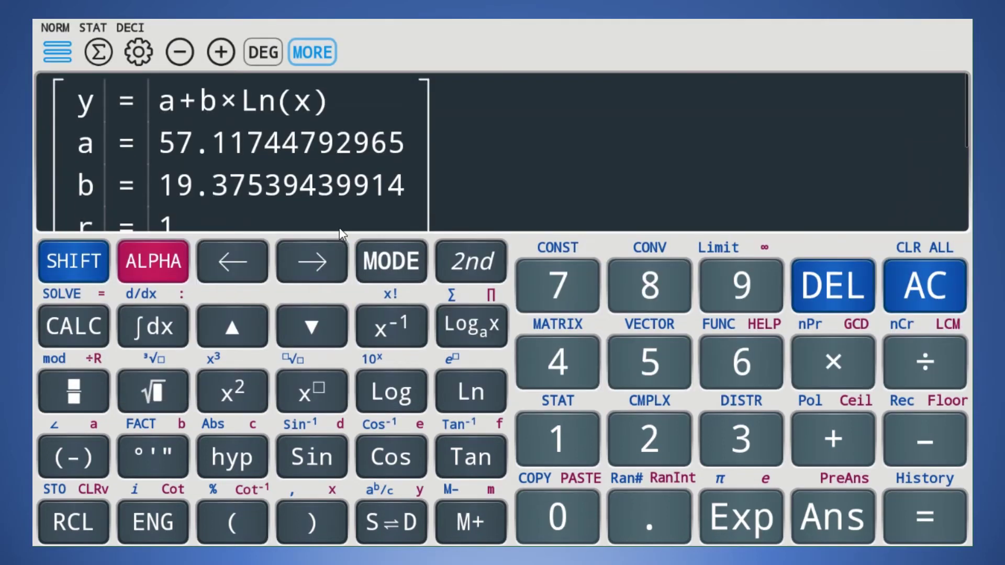
scroll(319, 179, "down", 5)
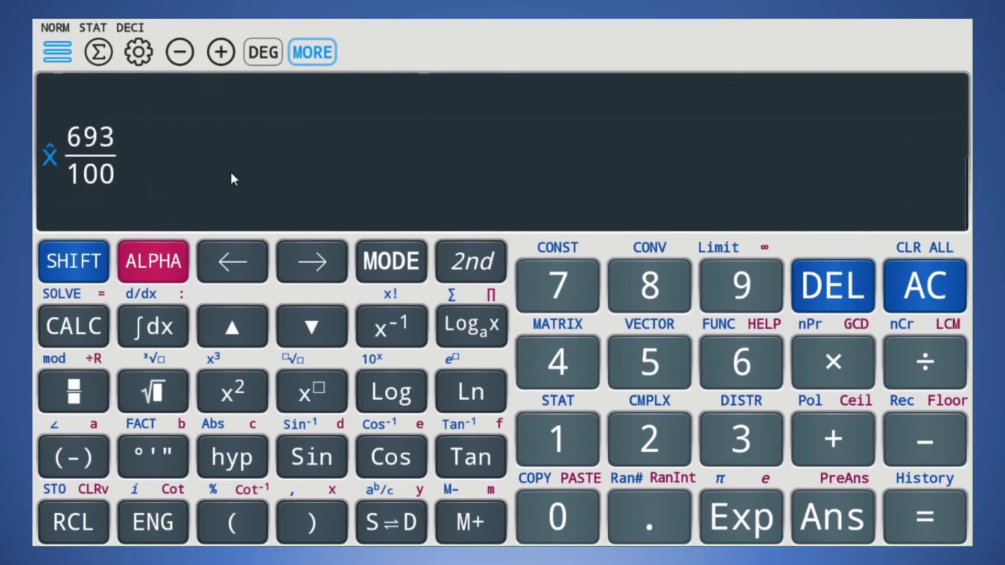
- Clear the entry line and evaluate 10x̂, giving 0.08787685866 for D10
left_click(812, 284)
left_click(846, 290)
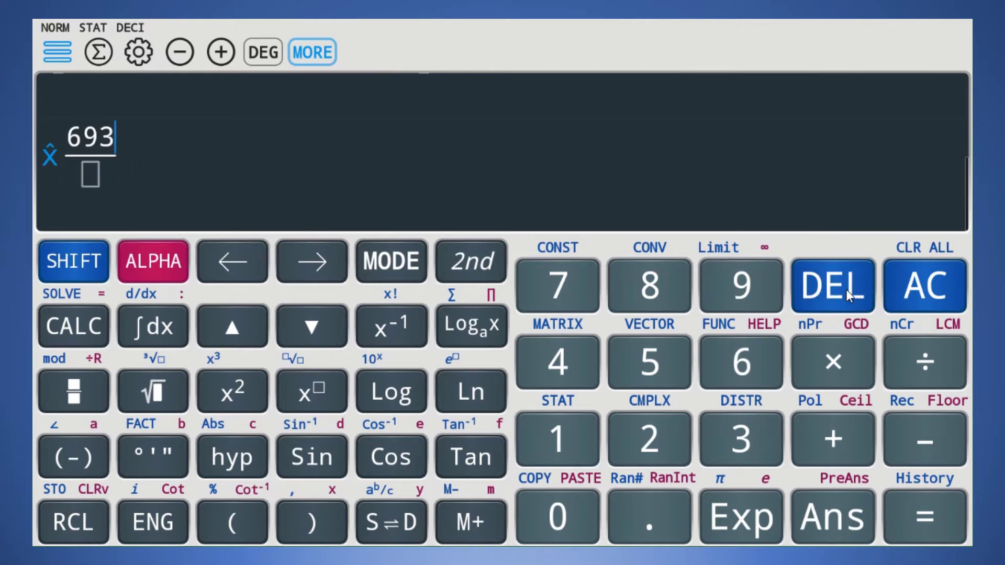
left_click(846, 290)
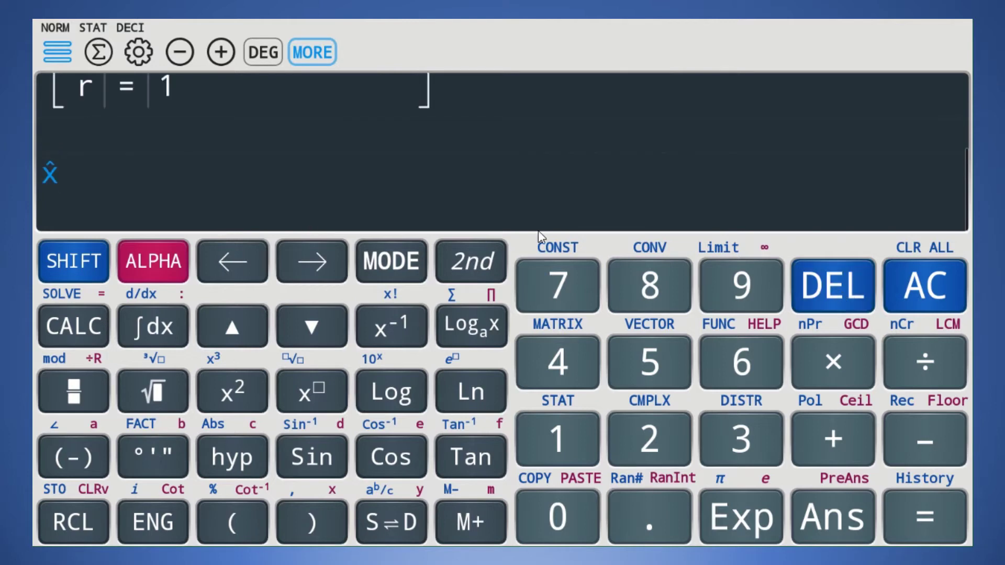
left_click(225, 275)
left_click(557, 455)
left_click(558, 511)
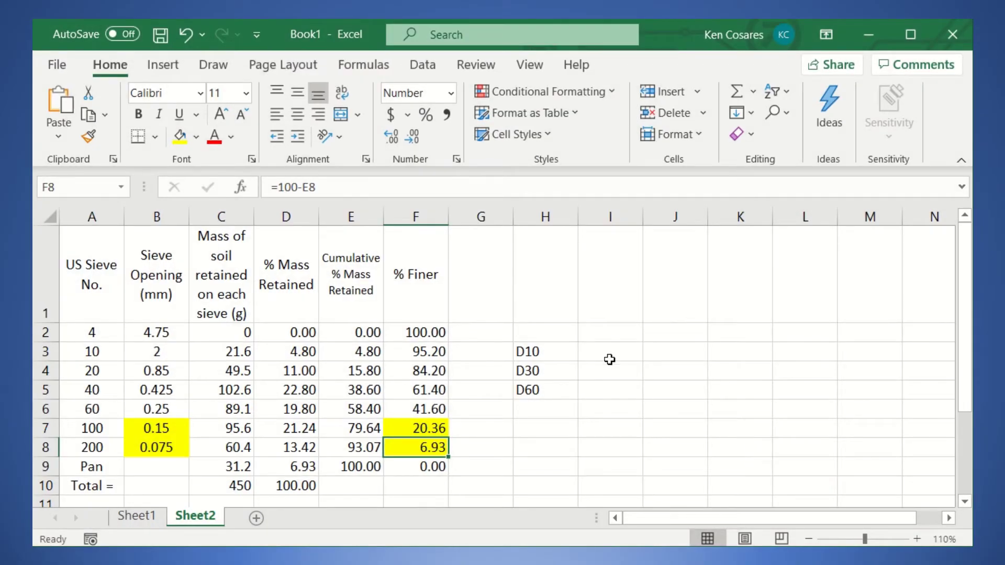
- Enter the D10 value 0.088 in cell I3, then move to I4 for D30
left_click(610, 360)
type("0.088")
key("Return")
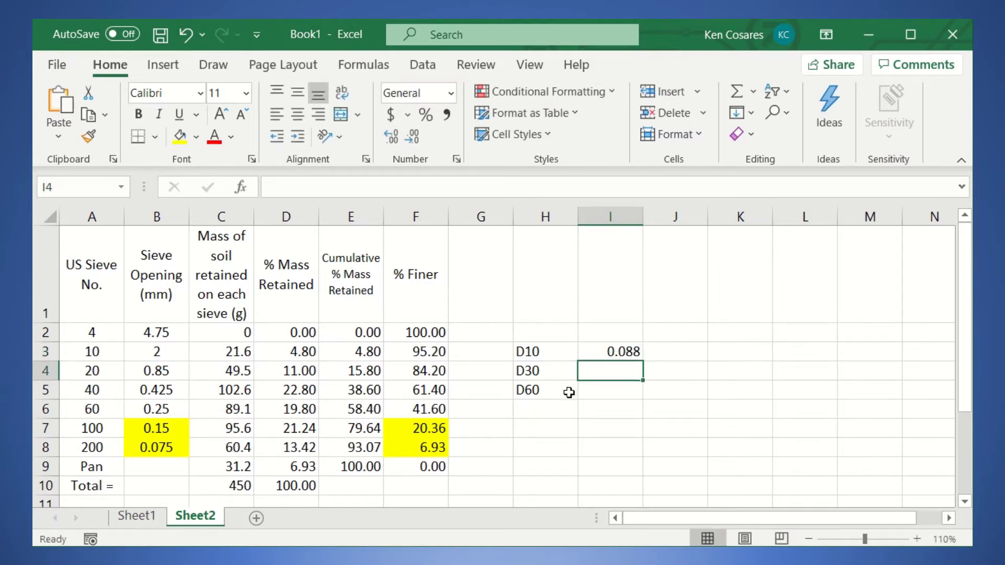
left_click_drag(585, 395, 586, 411)
left_click(616, 372)
- Check the % Finer values in F4 through F7 around 30%
left_click(458, 425)
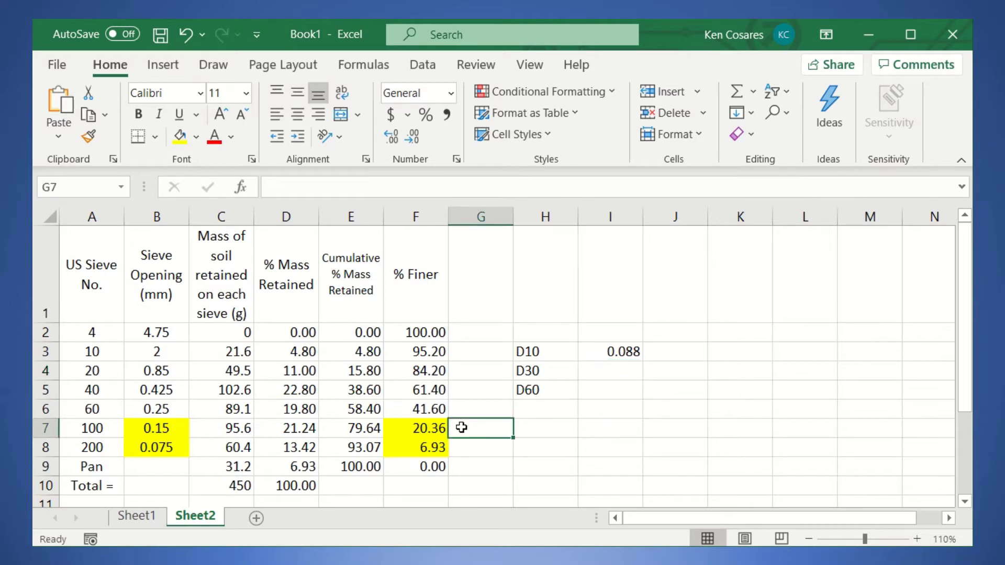
left_click(423, 373)
key("Down")
key("Down")
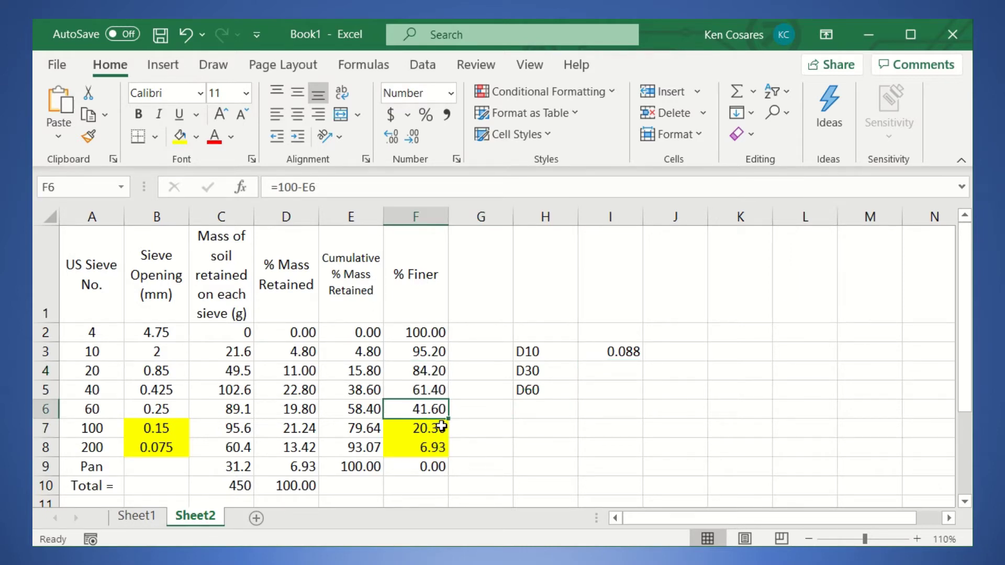
left_click(427, 425)
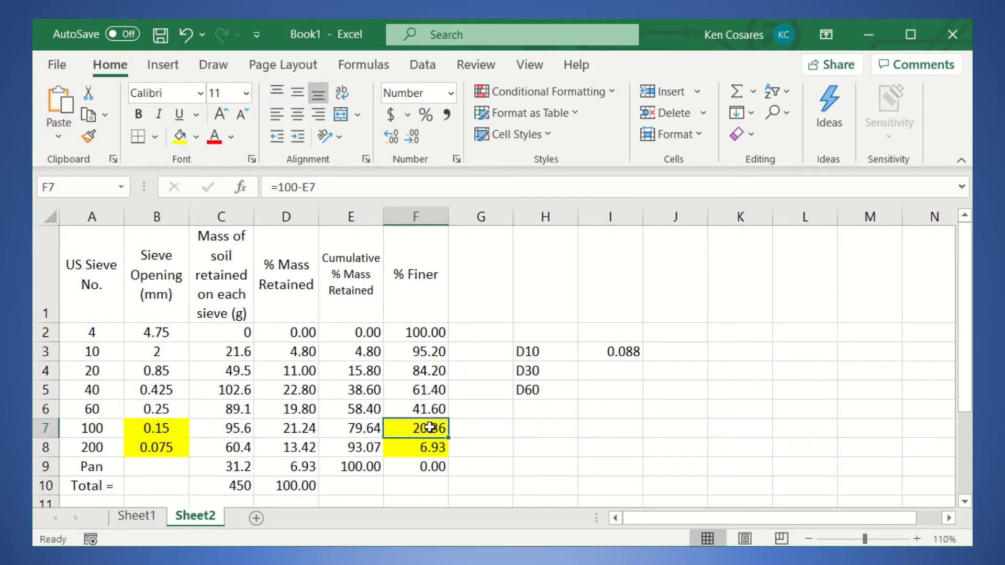
left_click(482, 427)
- Remove the yellow fill from F7:F8 and B7:B8 with No Fill
left_click_drag(424, 426, 427, 445)
left_click(196, 137)
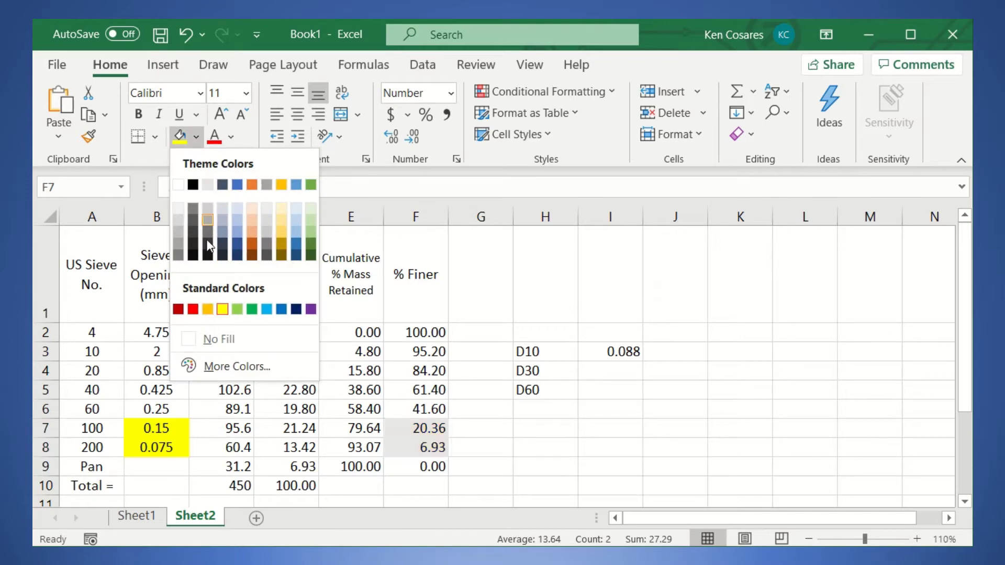
left_click(216, 338)
left_click_drag(176, 428, 157, 446)
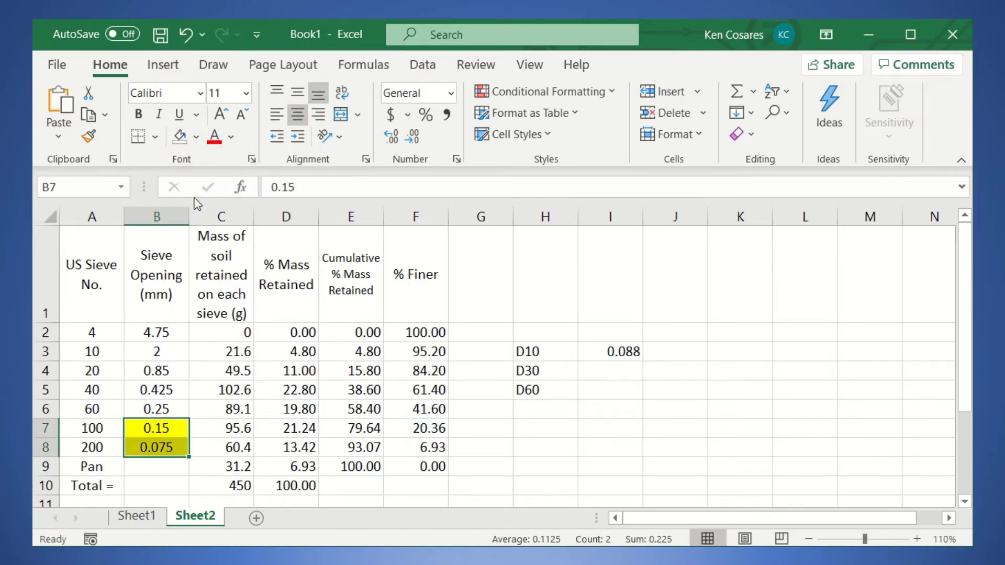
left_click(196, 137)
left_click(216, 338)
left_click(482, 427)
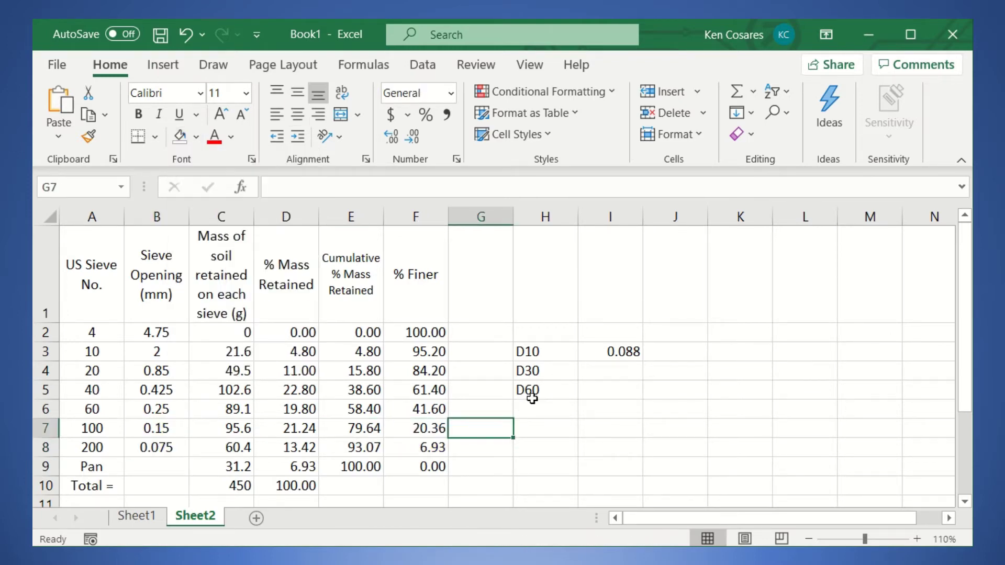
- Fill % finer 41.60 and 20.36 (F6:F7) and openings 0.25 and 0.15 (B6:B7) yellow
left_click(561, 367)
left_click(438, 409)
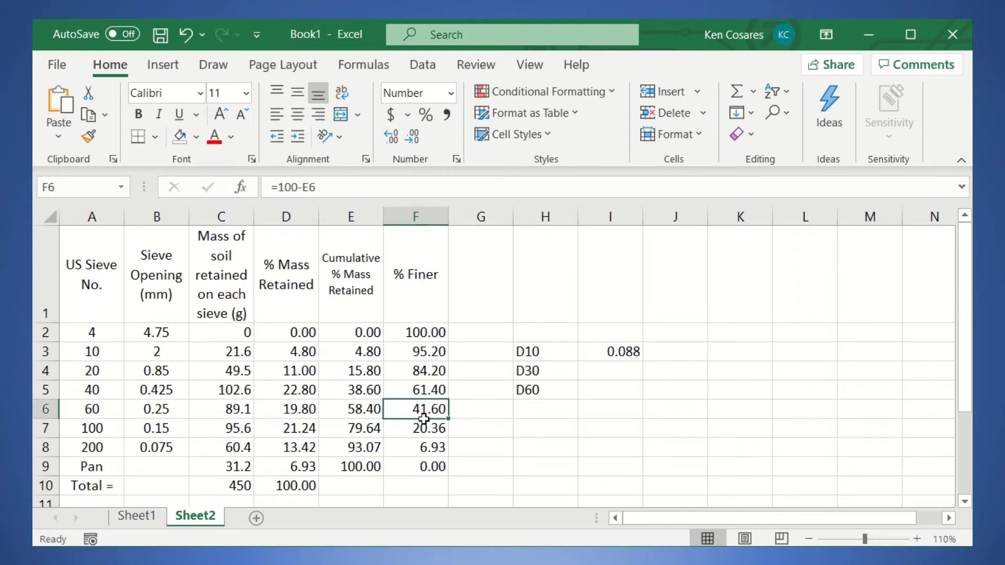
left_click_drag(438, 410, 432, 428)
left_click(196, 136)
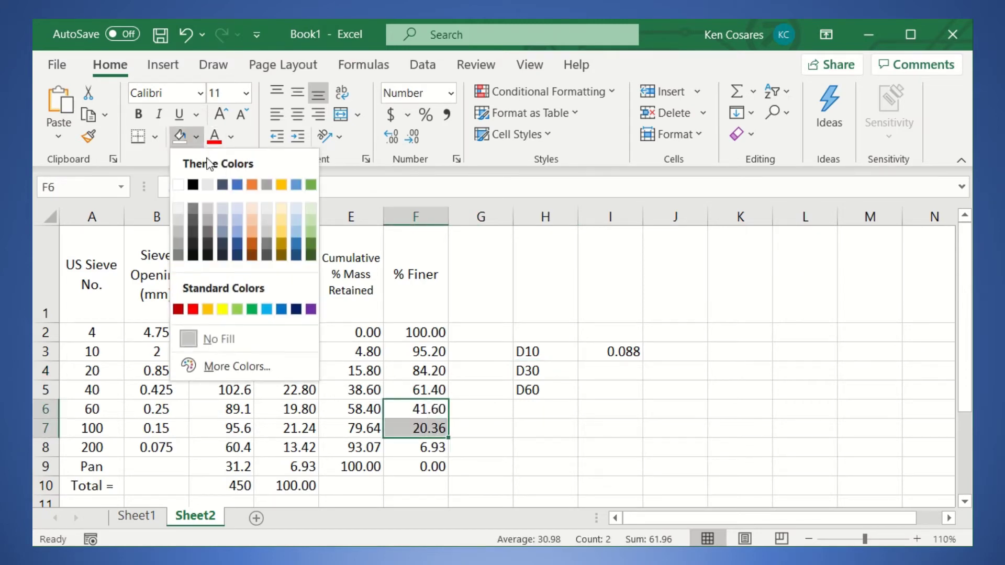
left_click(222, 308)
left_click_drag(168, 411, 164, 428)
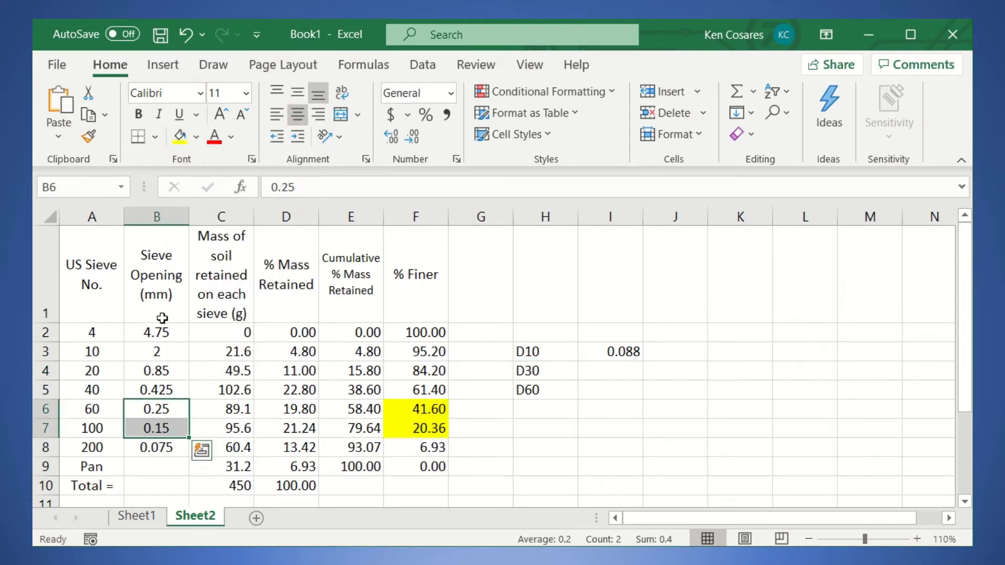
left_click(181, 137)
left_click(474, 423)
- Check the highlighted 0.25, 0.15, 41.60 and 20.36 cells, then select cell I5
left_click(431, 407)
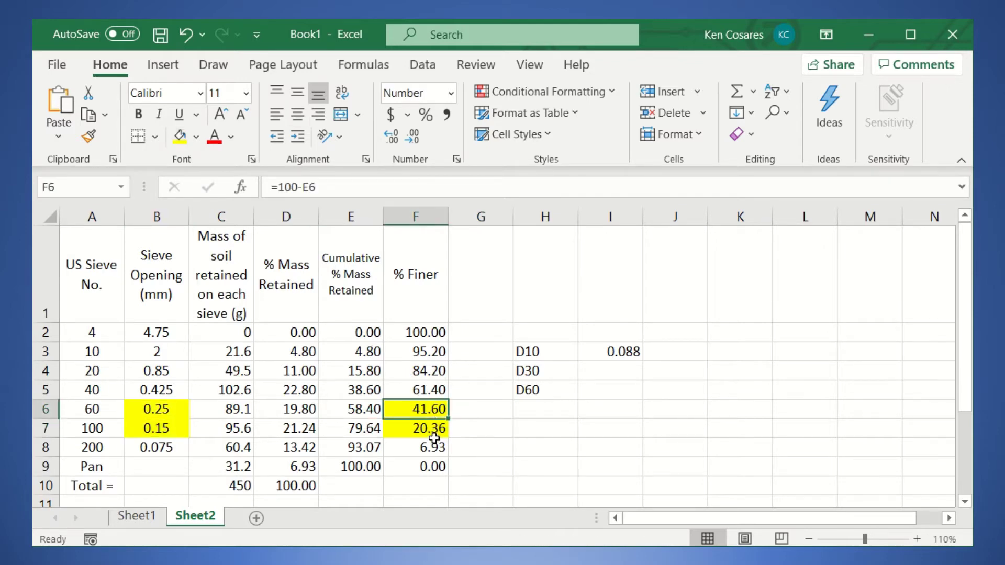
left_click(435, 431)
left_click(425, 409)
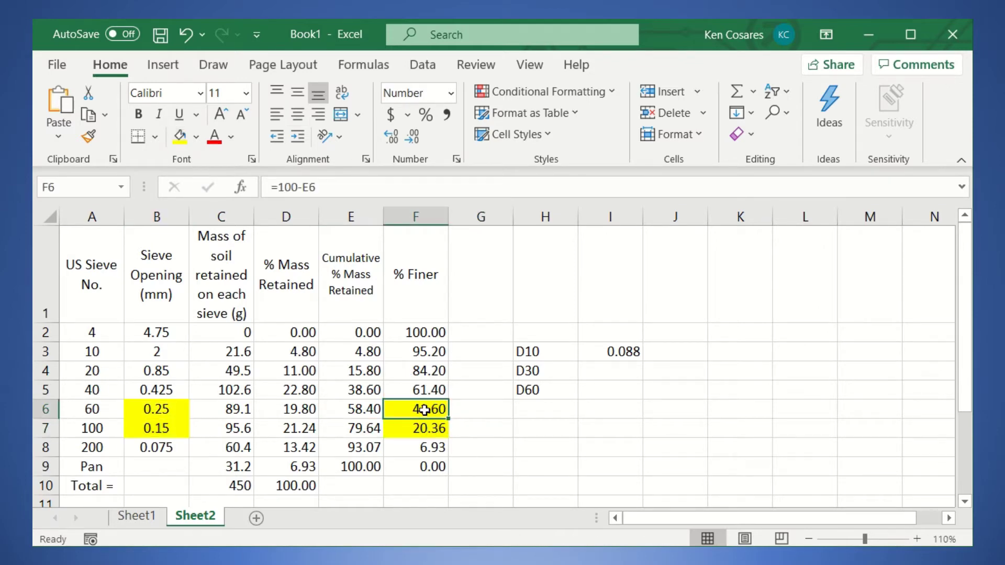
left_click(166, 407)
left_click(442, 410)
left_click(162, 430)
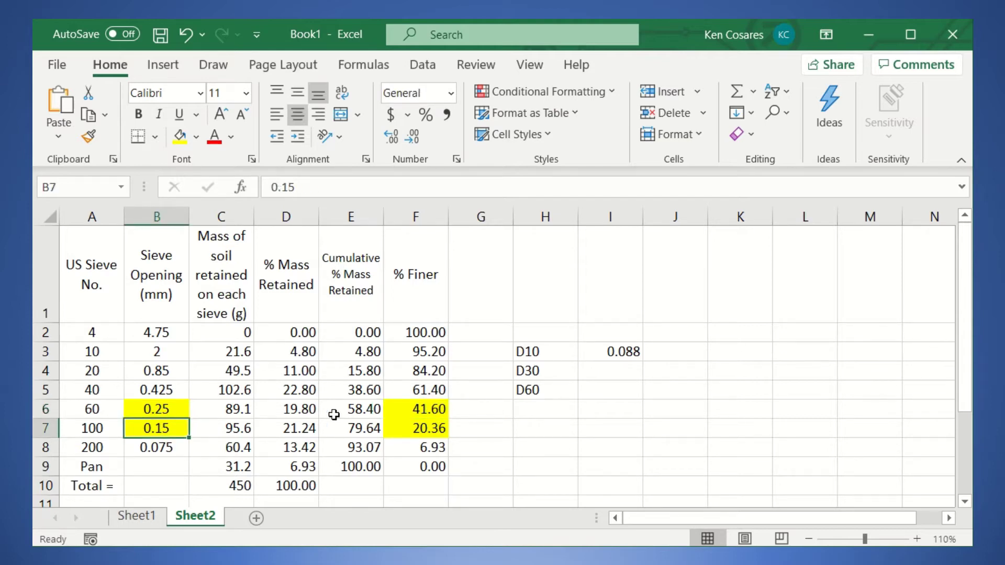
left_click(433, 428)
left_click(580, 411)
left_click(613, 393)
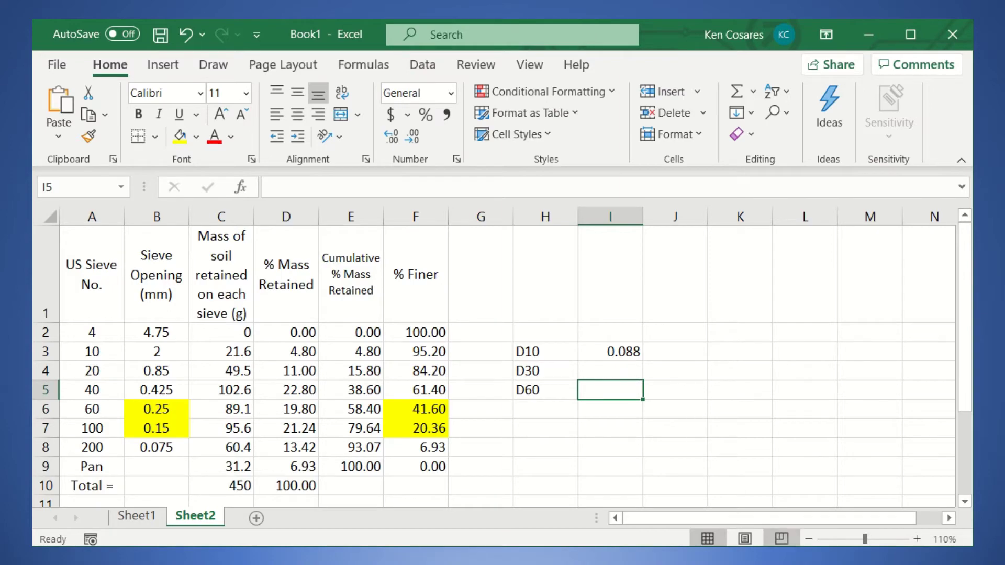
- Clear the calculator, open the STAT data editor and delete its first row
left_click(783, 545)
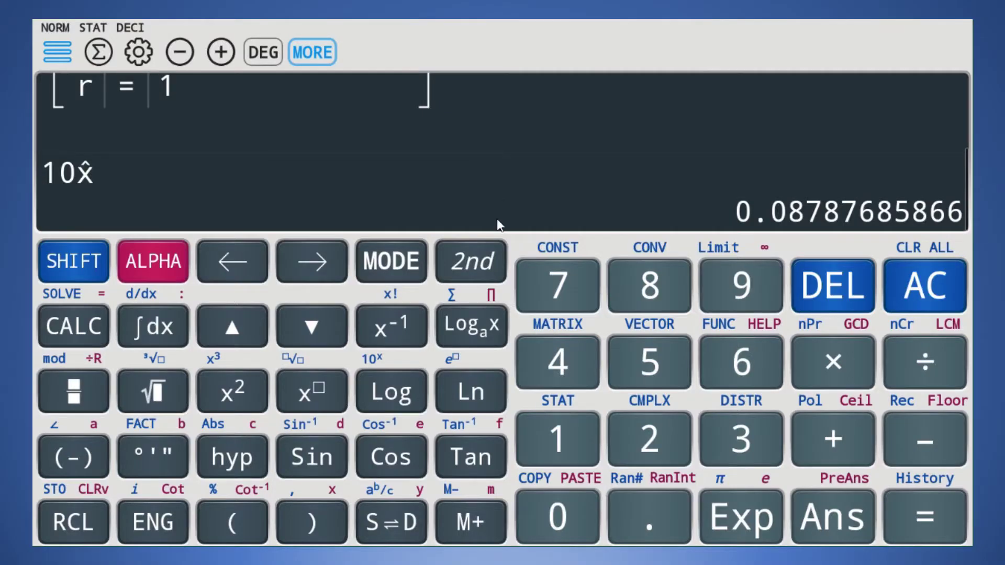
left_click(917, 286)
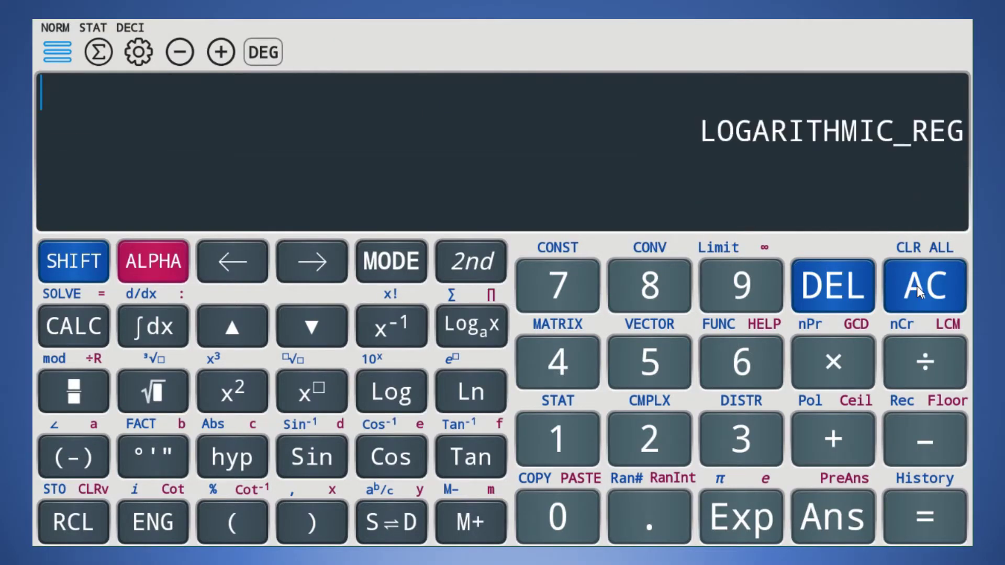
left_click(73, 253)
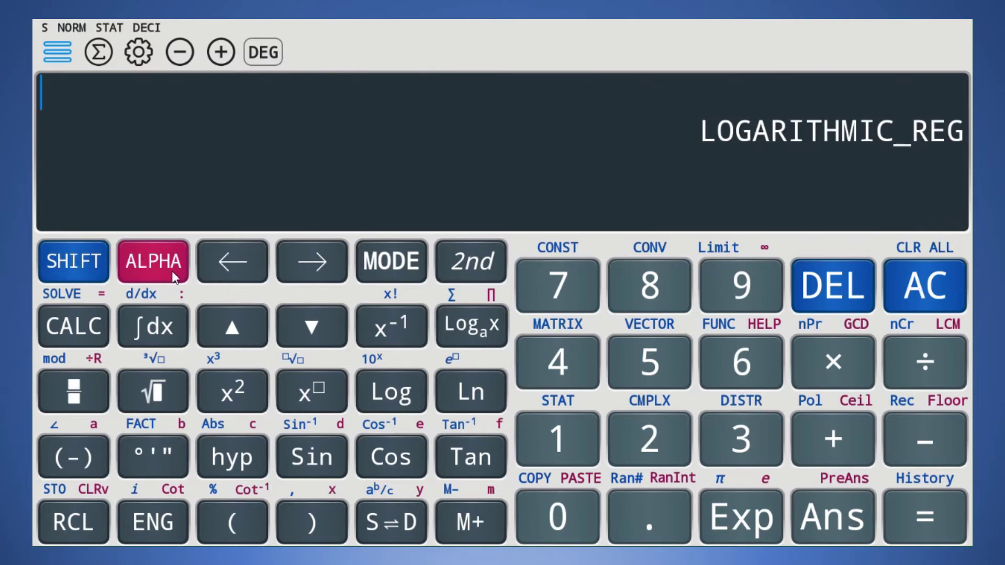
left_click(559, 440)
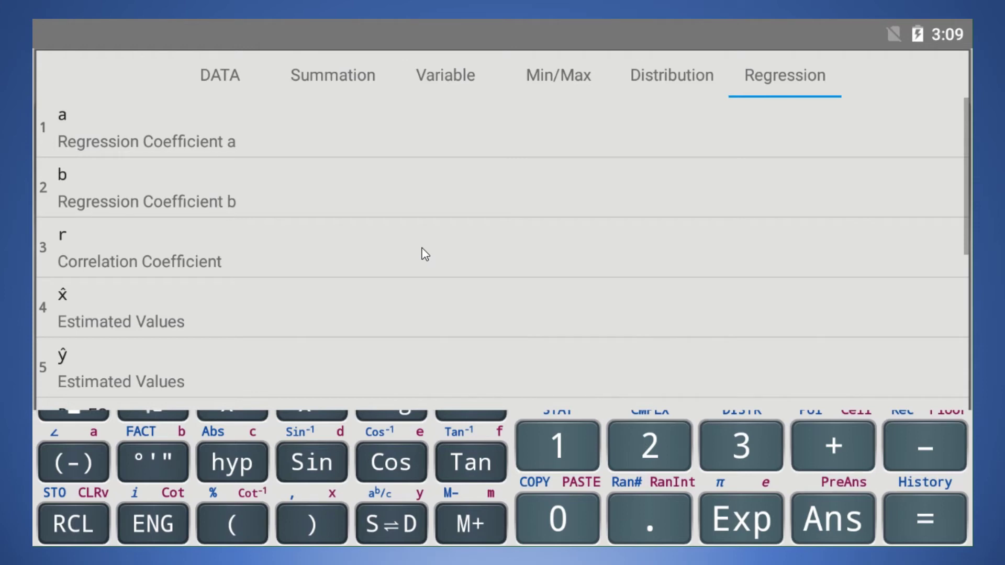
left_click(230, 76)
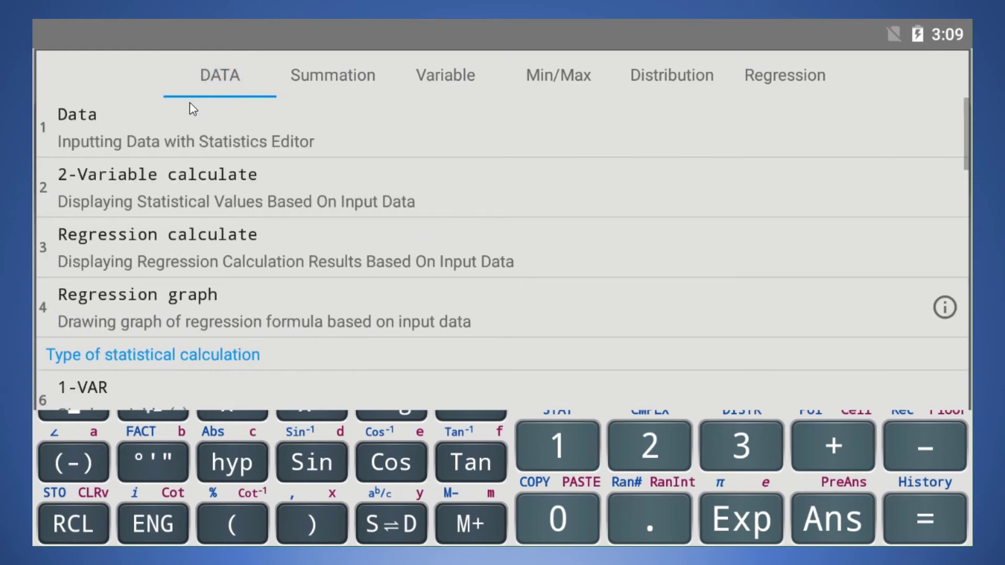
left_click(153, 145)
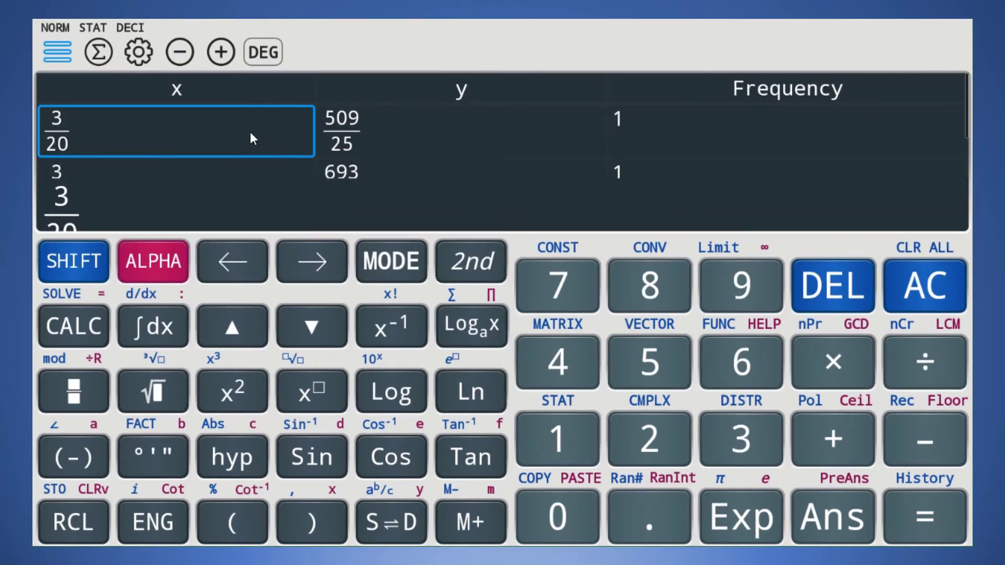
left_click(833, 285)
- Select the remaining x 3/40 and y 693/100 entries and erase them from the entry line
left_click(444, 142)
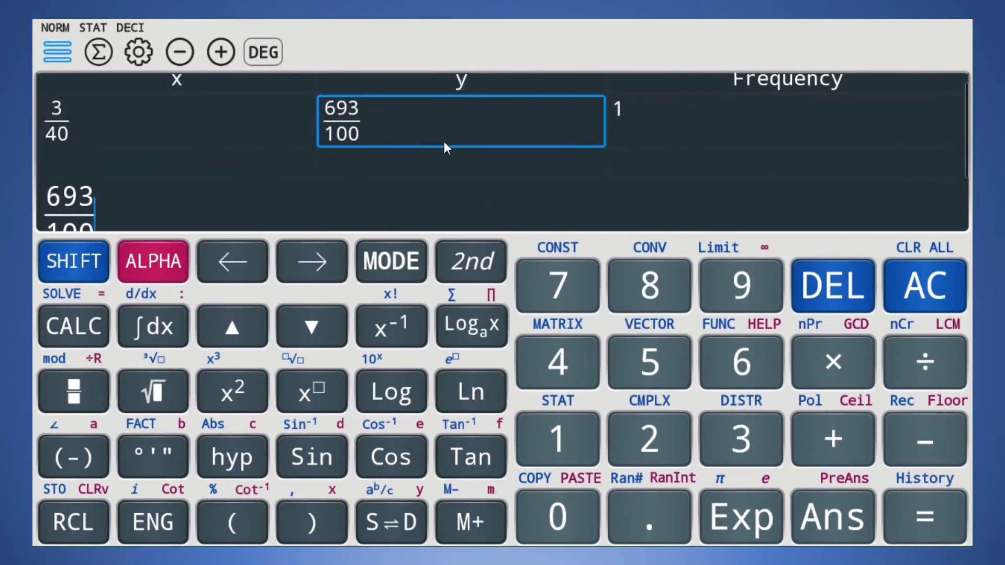
left_click(112, 120)
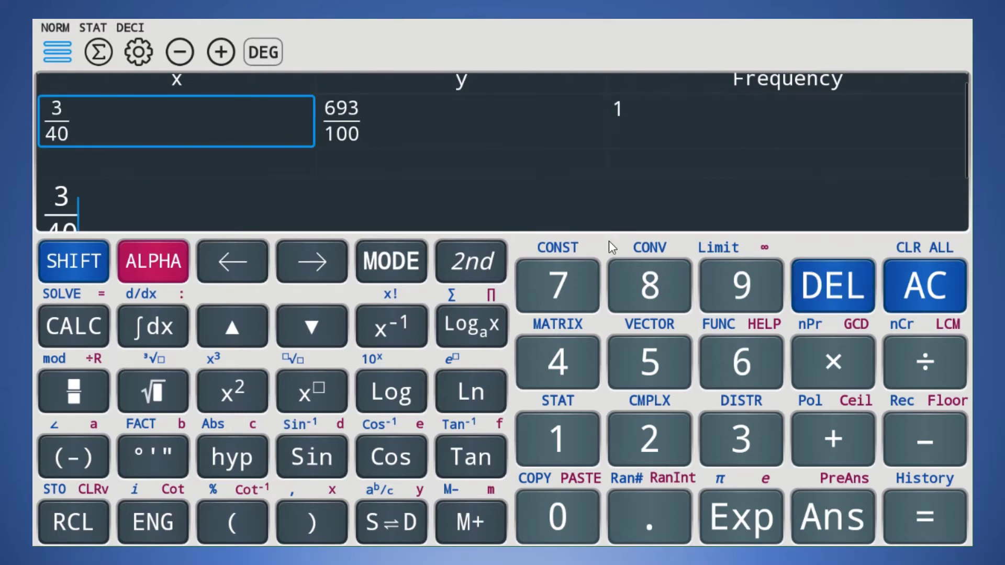
left_click(412, 122)
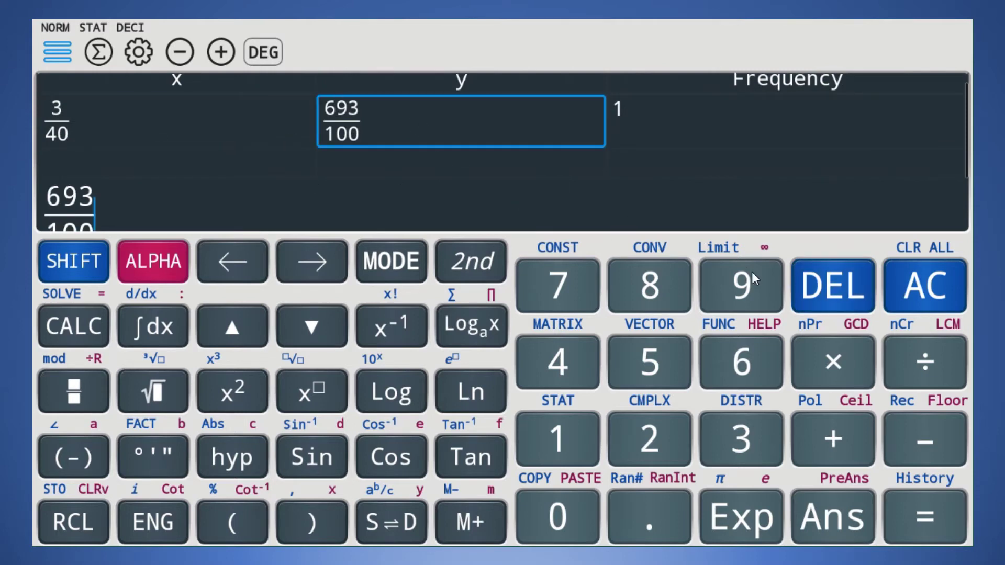
left_click(824, 290)
left_click(468, 149)
left_click(833, 291)
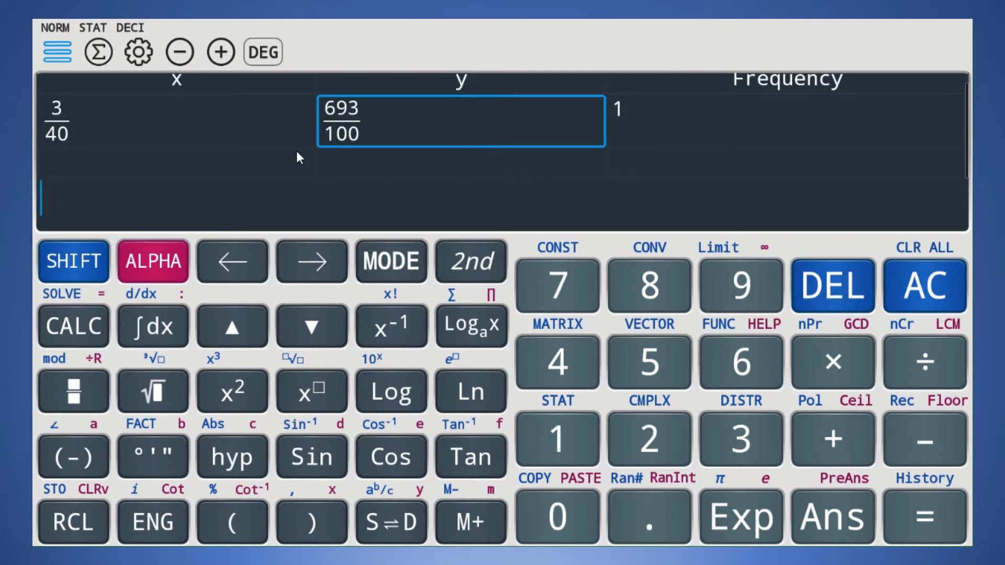
left_click(428, 132)
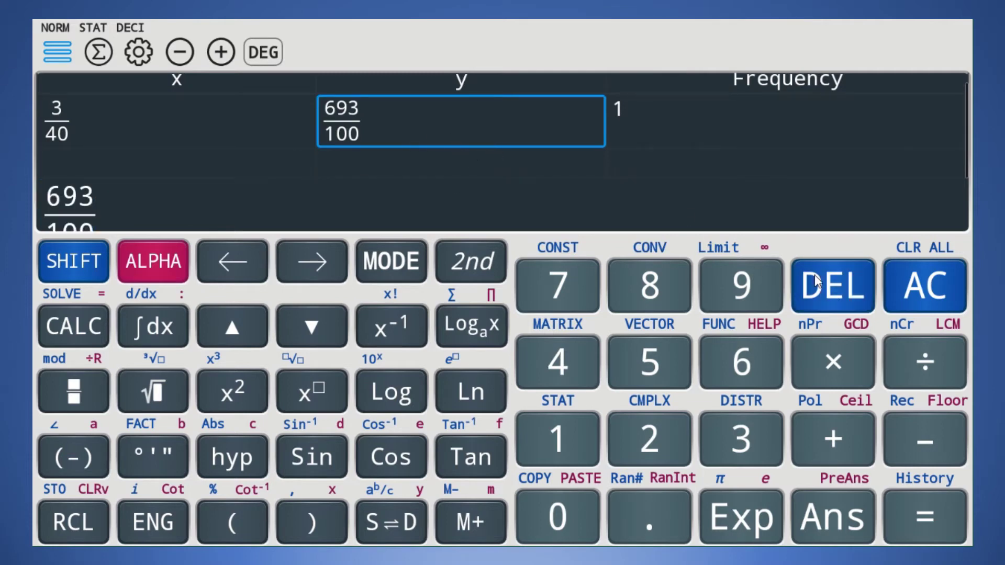
left_click(114, 124)
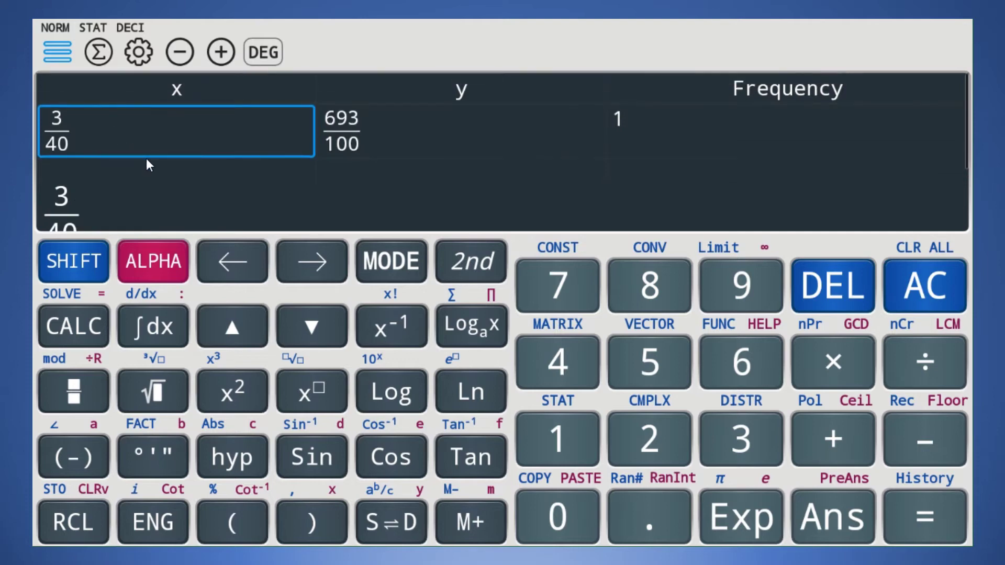
left_click(830, 289)
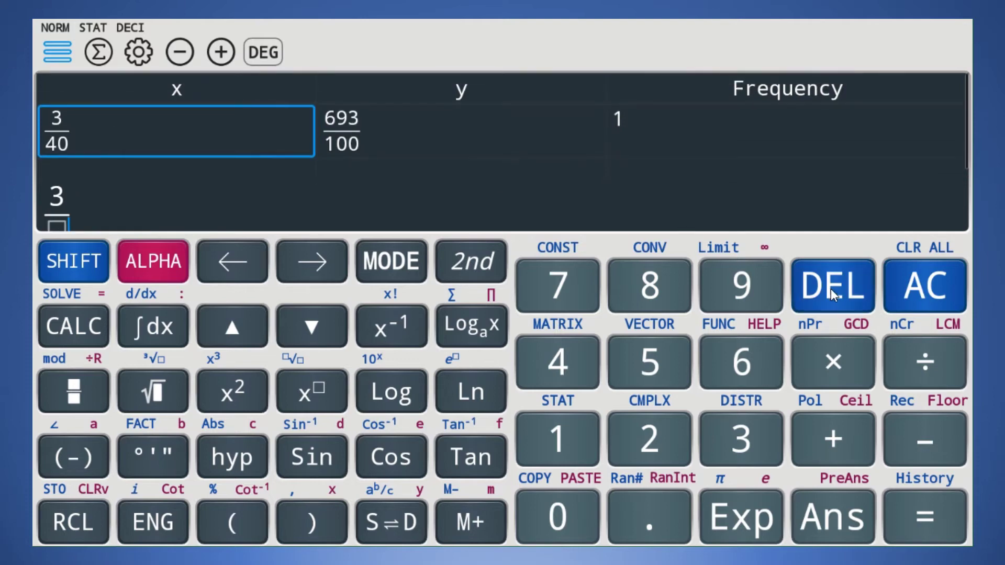
- Enter x values 0.25 and 0.15 in the statistics table
left_click(831, 290)
left_click(831, 290)
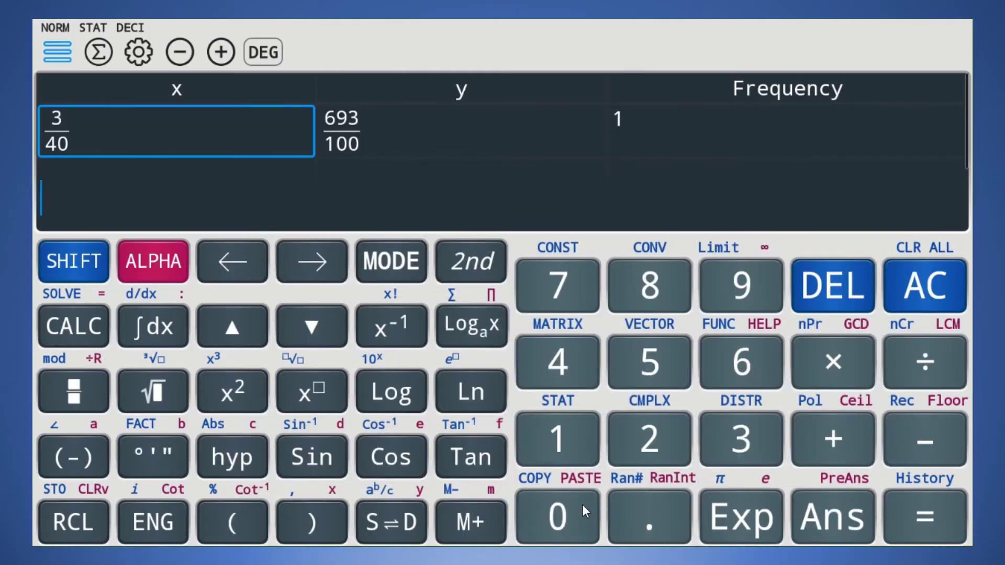
left_click(587, 506)
left_click(650, 522)
left_click(650, 439)
left_click(650, 361)
left_click(937, 515)
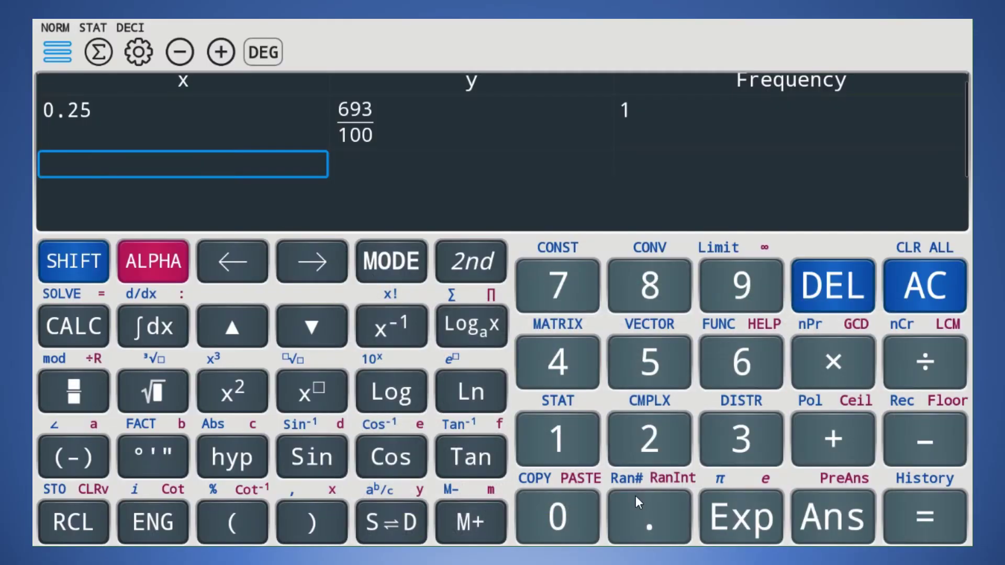
left_click(558, 517)
left_click(650, 517)
left_click(555, 438)
left_click(643, 368)
left_click(926, 521)
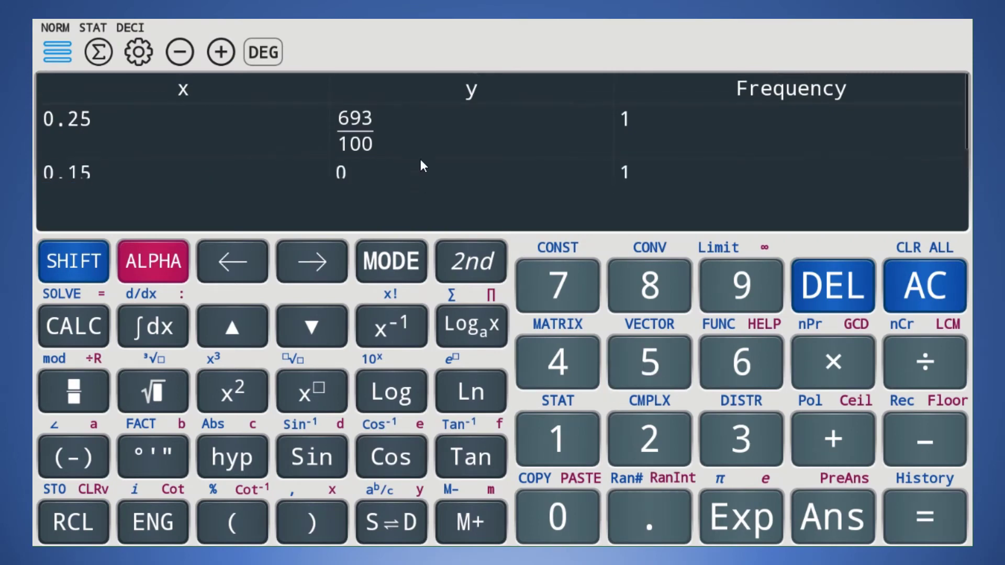
- Select the first y value 693/100 and clear its fraction from the entry line
left_click(420, 134)
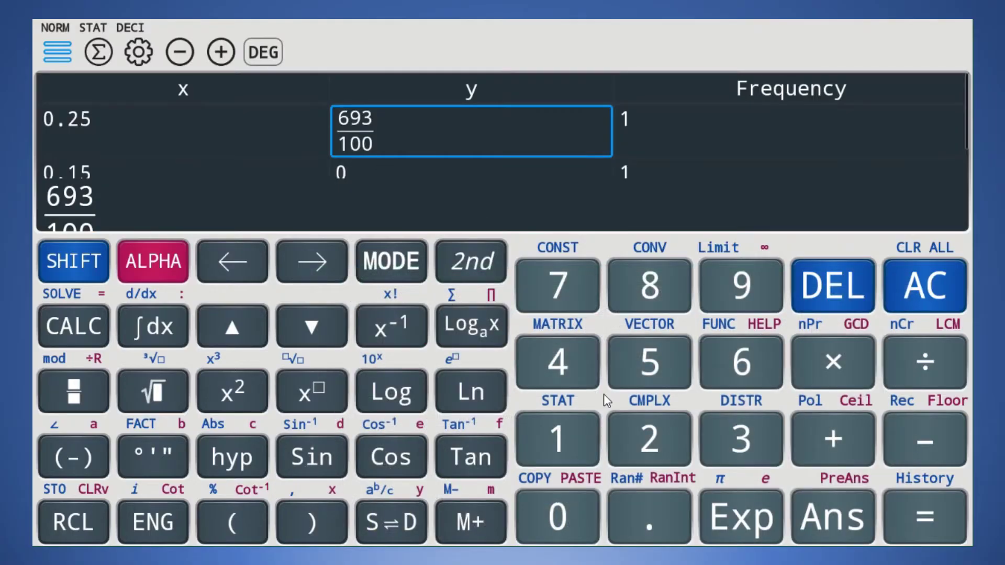
left_click(563, 366)
left_click(564, 438)
left_click(846, 290)
left_click(844, 292)
left_click(844, 292)
key("ctrl+z")
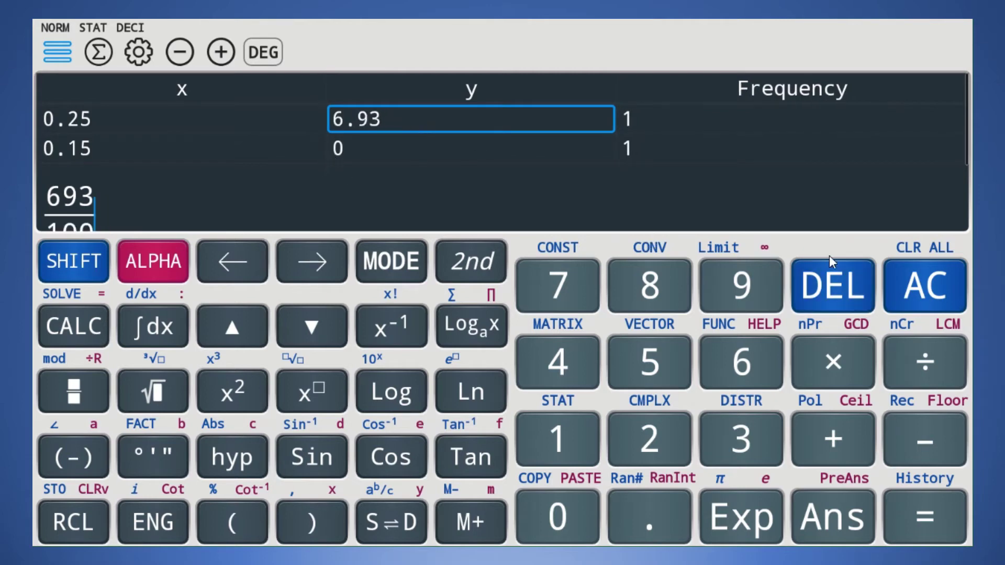
left_click(841, 279)
left_click(840, 278)
left_click(839, 278)
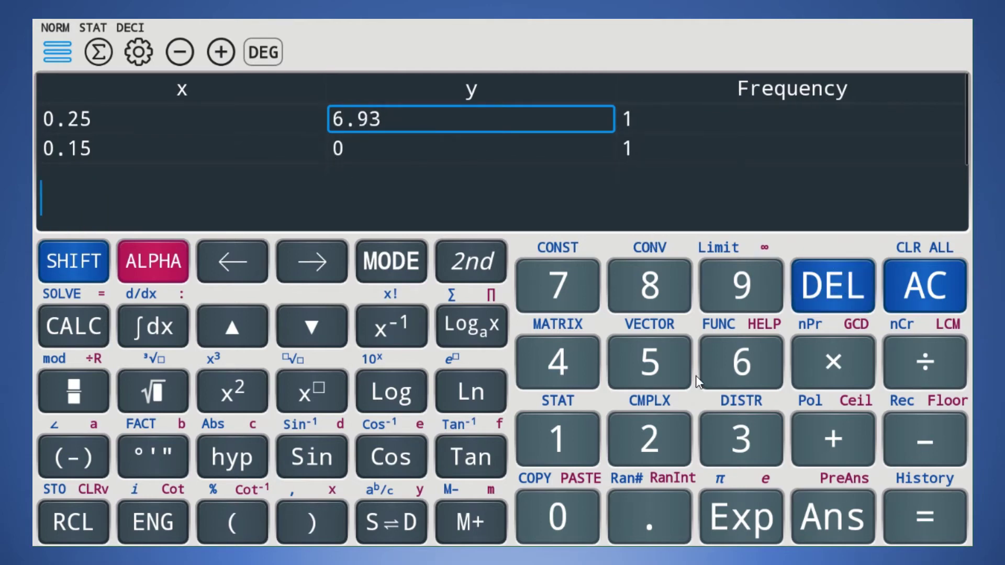
- Enter y values 41.6 and 20.36 into the first two y cells
left_click(571, 377)
left_click(569, 444)
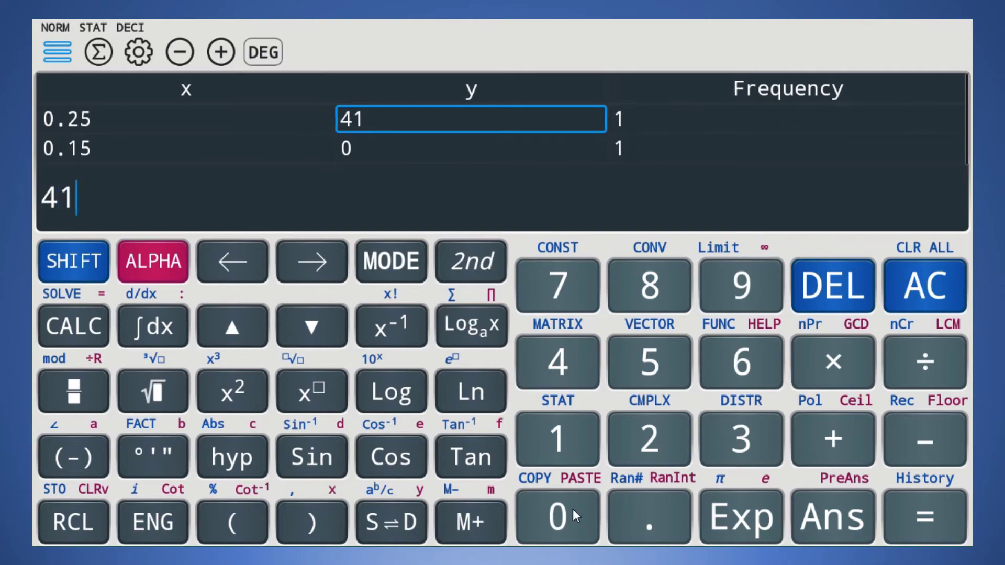
left_click(646, 523)
left_click(737, 372)
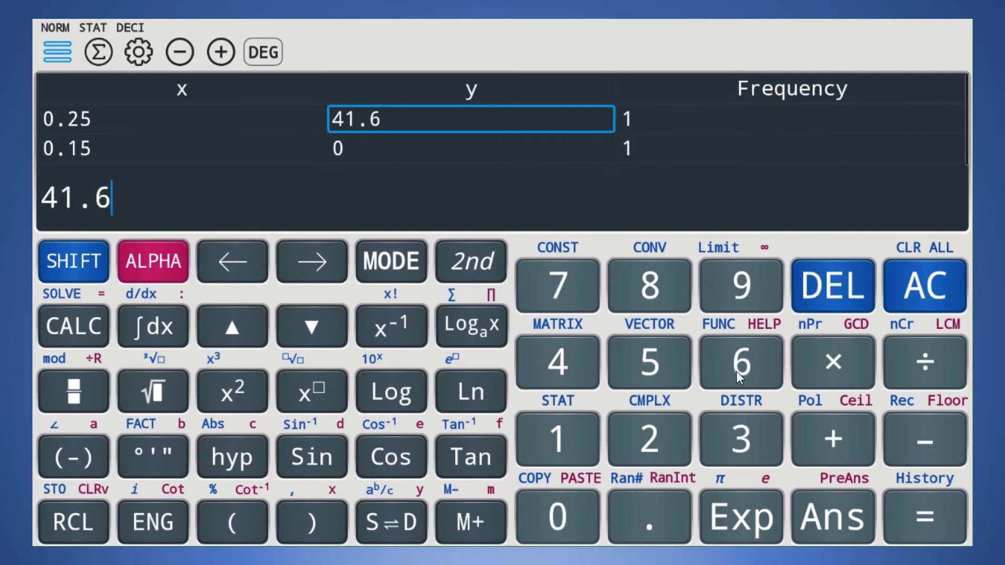
left_click(920, 513)
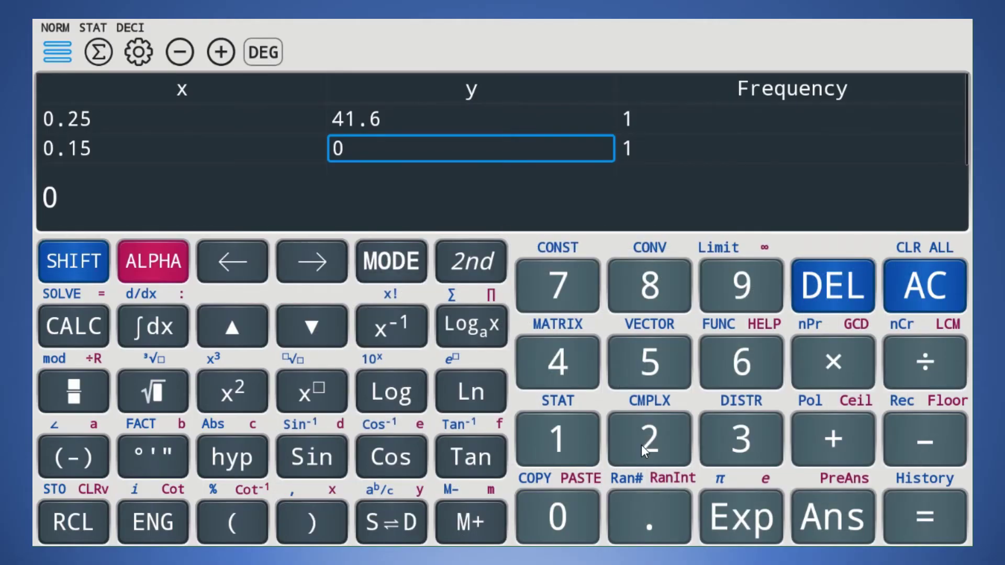
left_click(642, 445)
left_click(585, 500)
left_click(670, 516)
left_click(732, 449)
left_click(747, 375)
left_click(899, 500)
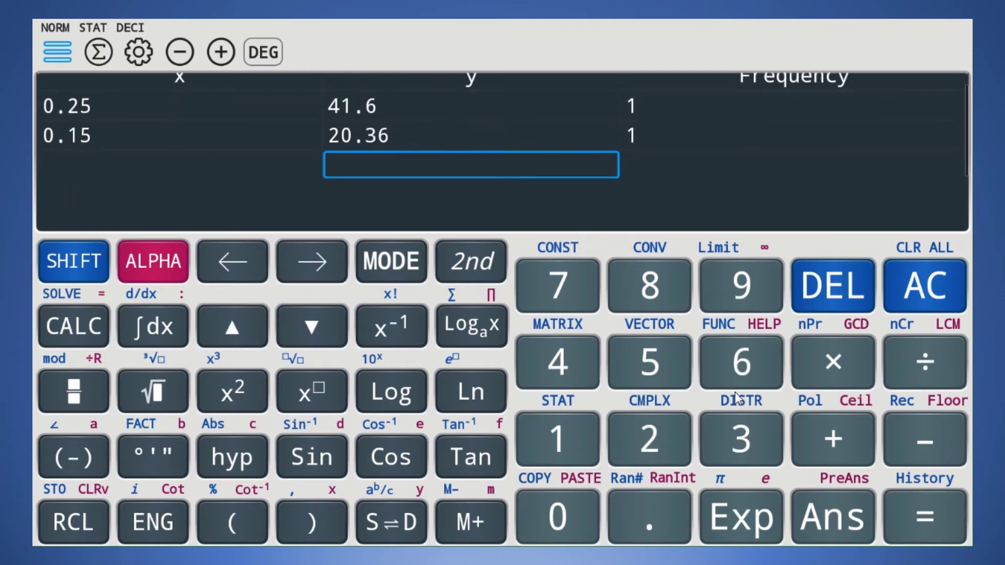
scroll(454, 153, "up", 1)
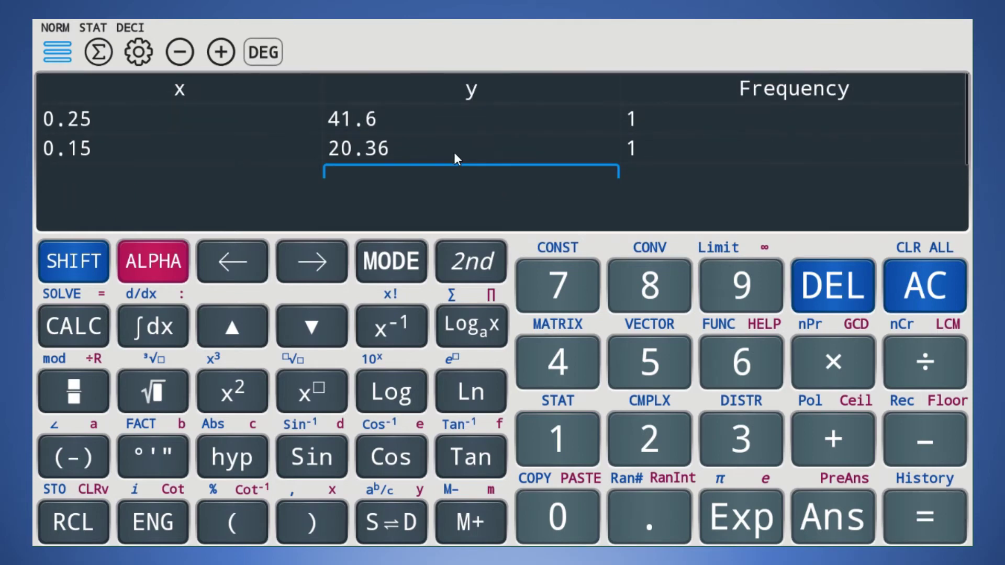
- Compute the regression estimate x̂ for 30% finer, giving D30 of 0.18913838422
left_click(80, 262)
left_click(554, 443)
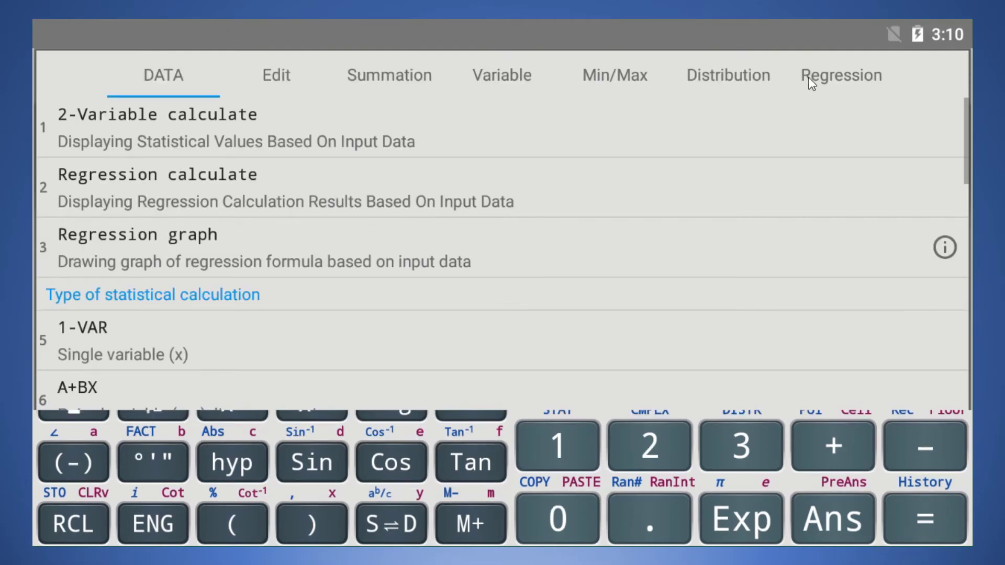
left_click(811, 83)
scroll(122, 246, "down", 2)
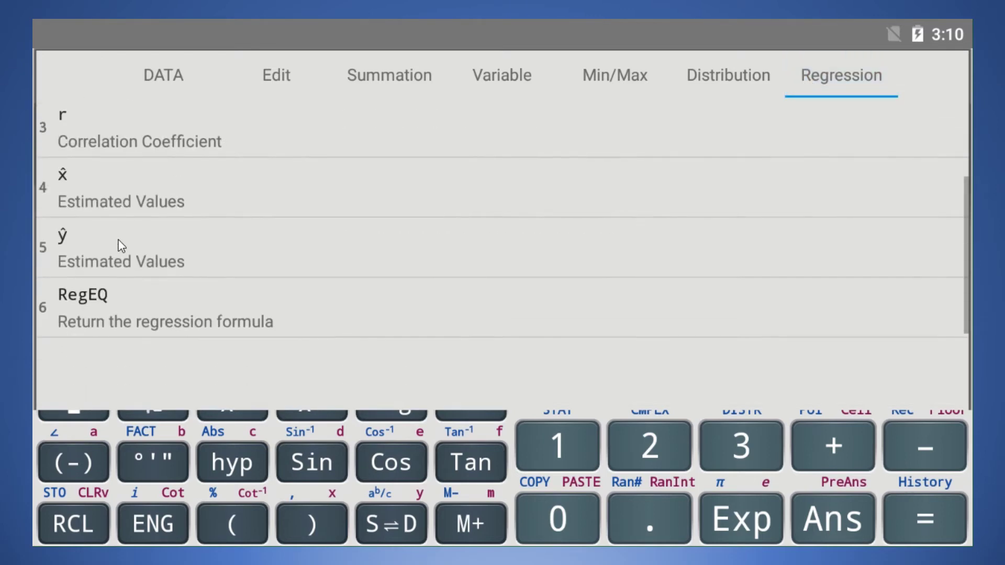
scroll(105, 192, "up", 2)
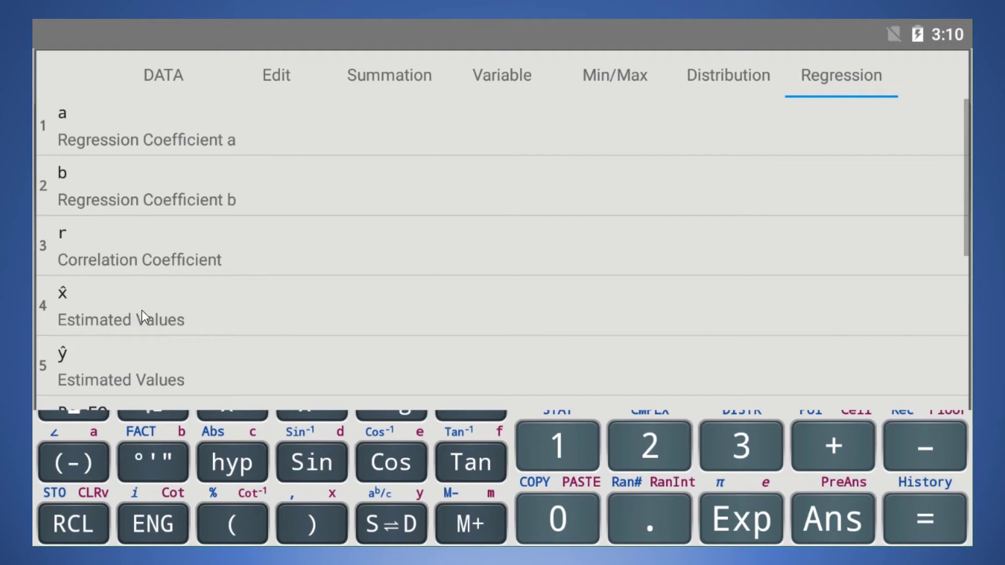
left_click(132, 313)
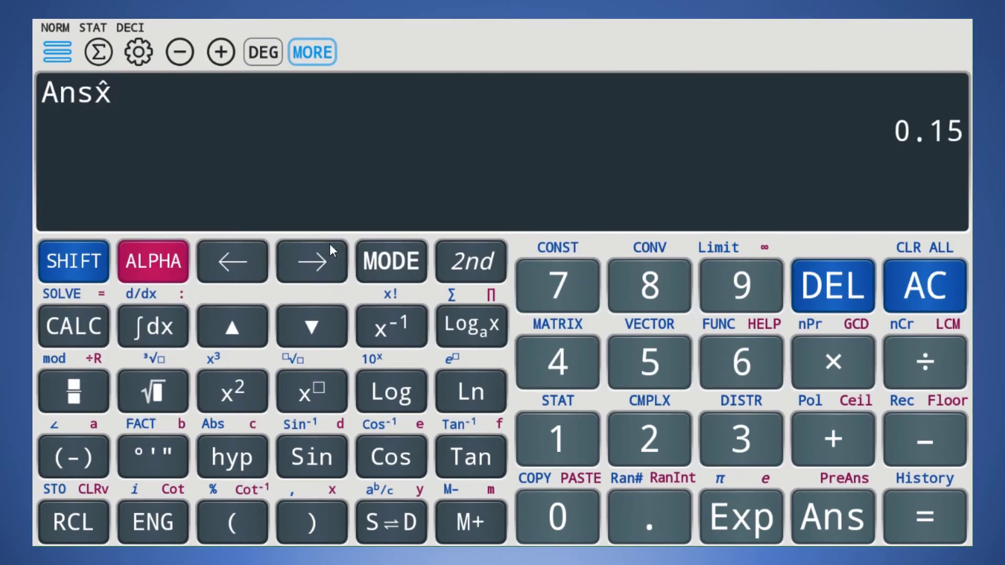
left_click(240, 256)
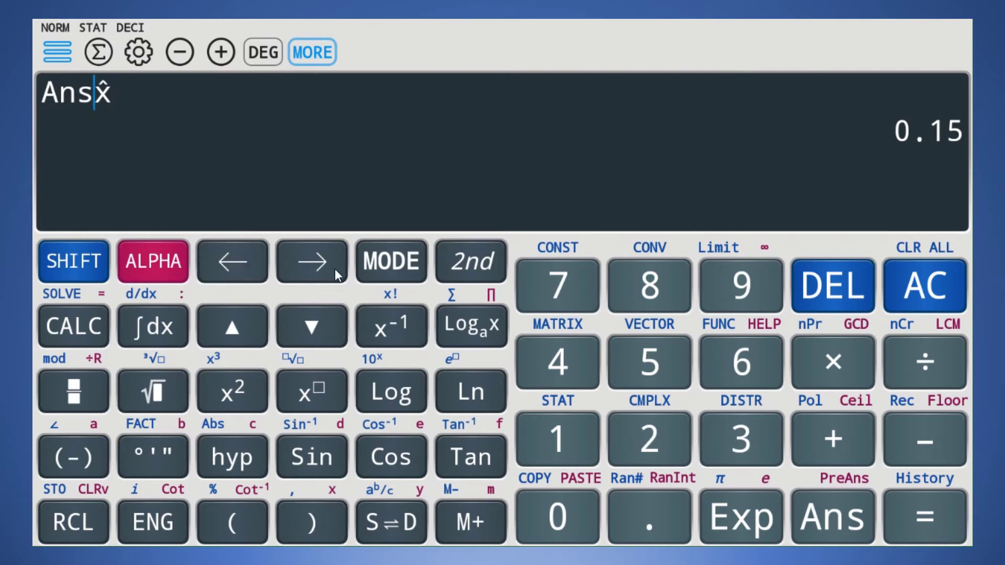
left_click(826, 293)
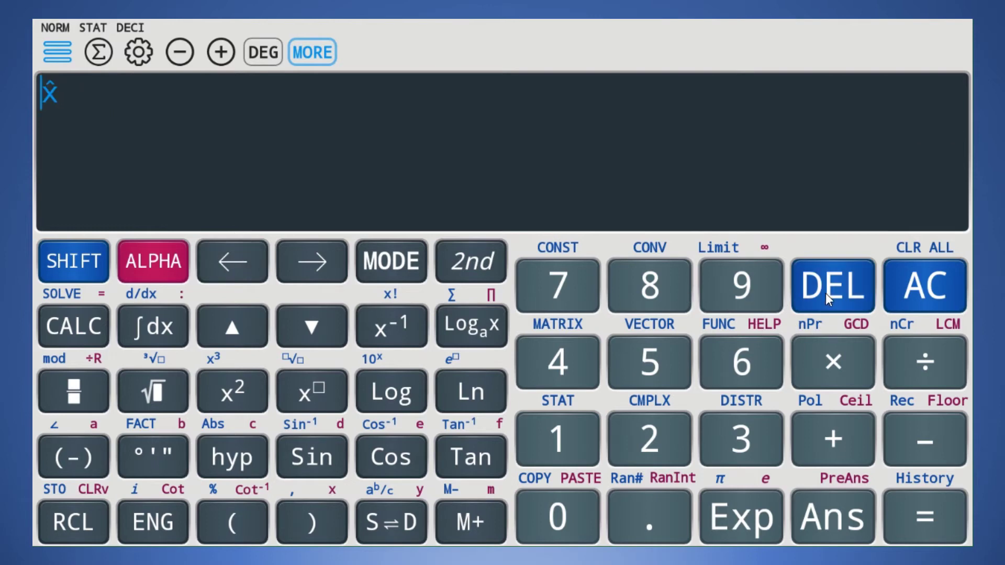
left_click(705, 450)
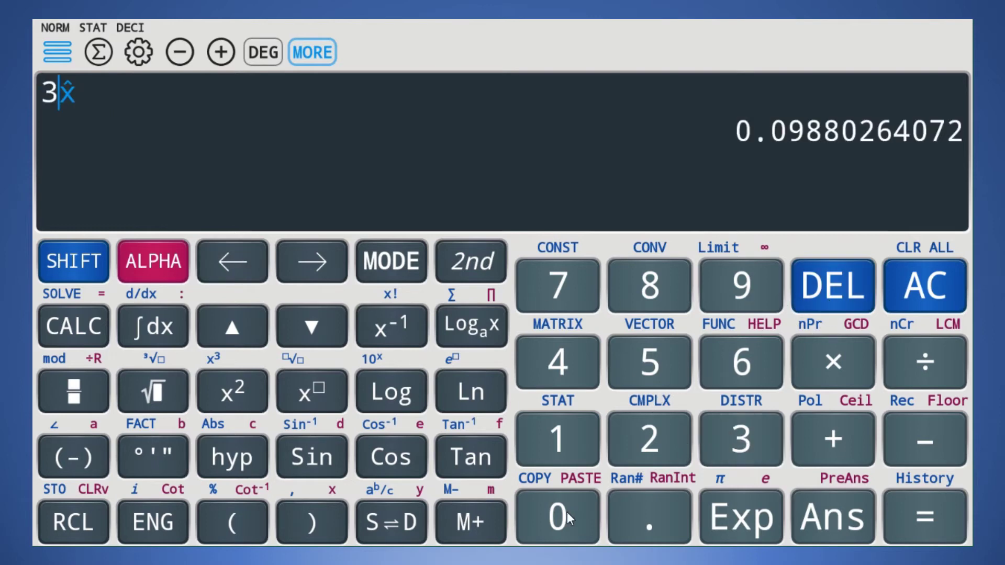
left_click(565, 514)
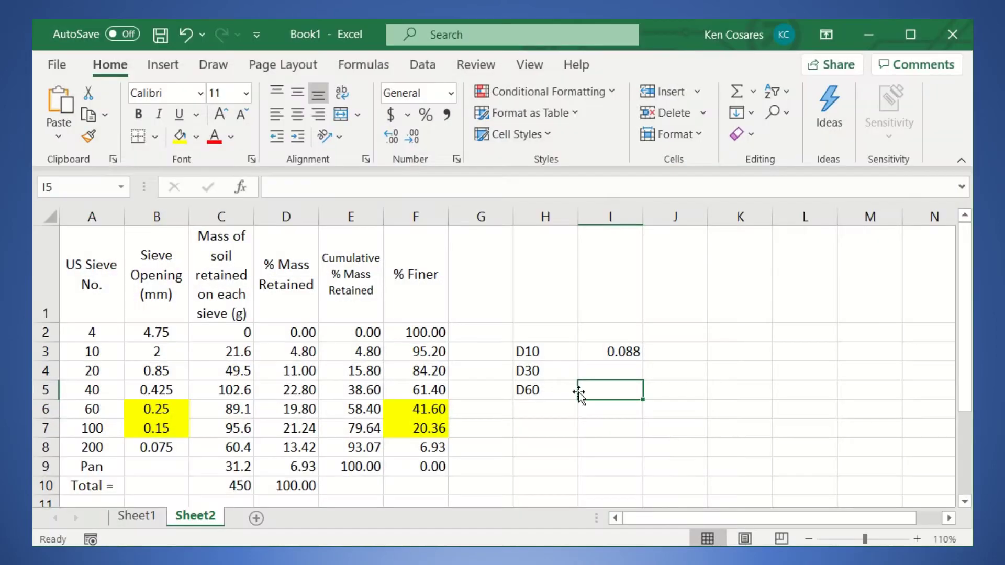
- Enter 0.19 as the D30 value in cell I4
left_click(610, 375)
type("0.1")
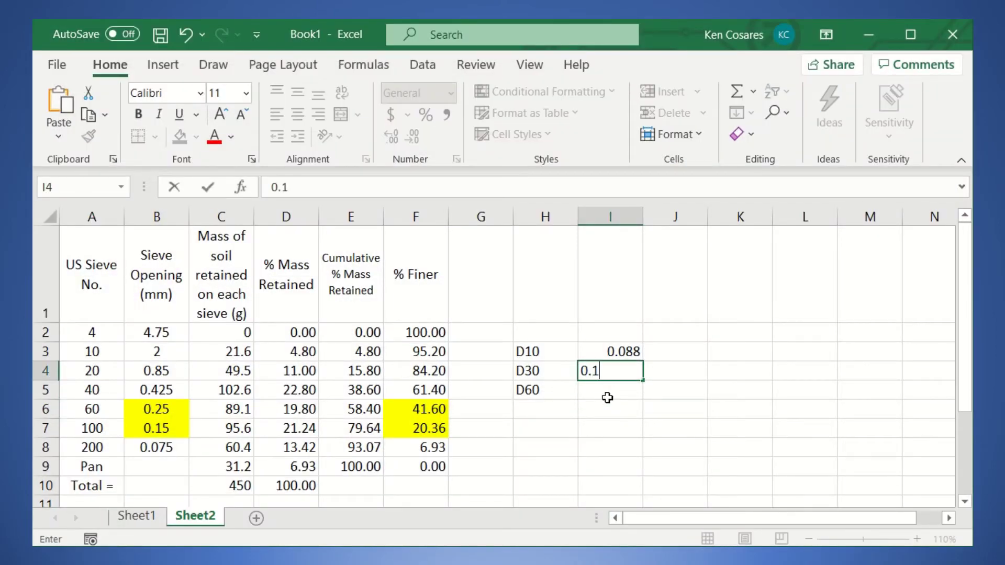
type("9")
left_click(607, 398)
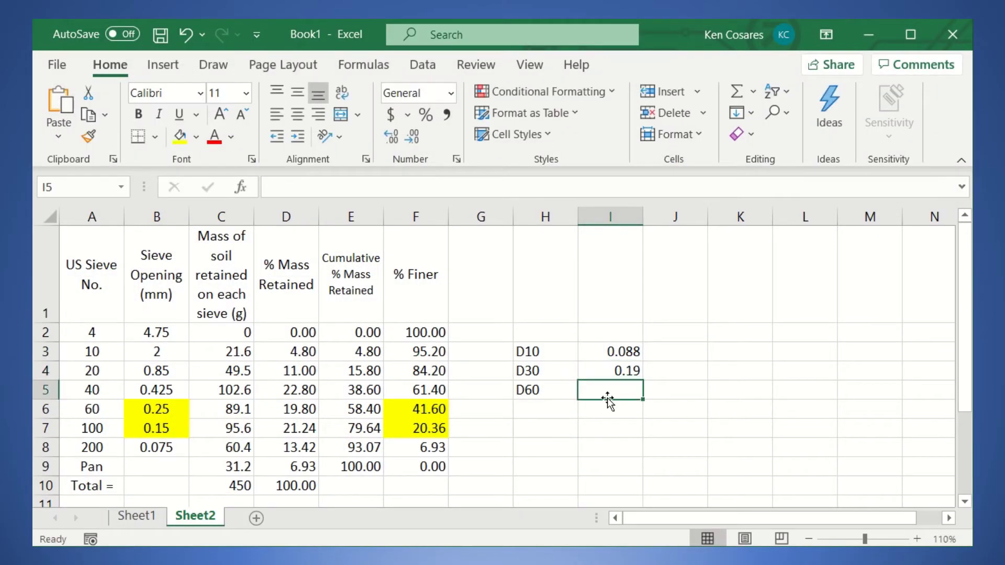
- Review D10 in I3, D30 in I4, the empty D60 cell I5, and % Finer in F5–F6
left_click(609, 352)
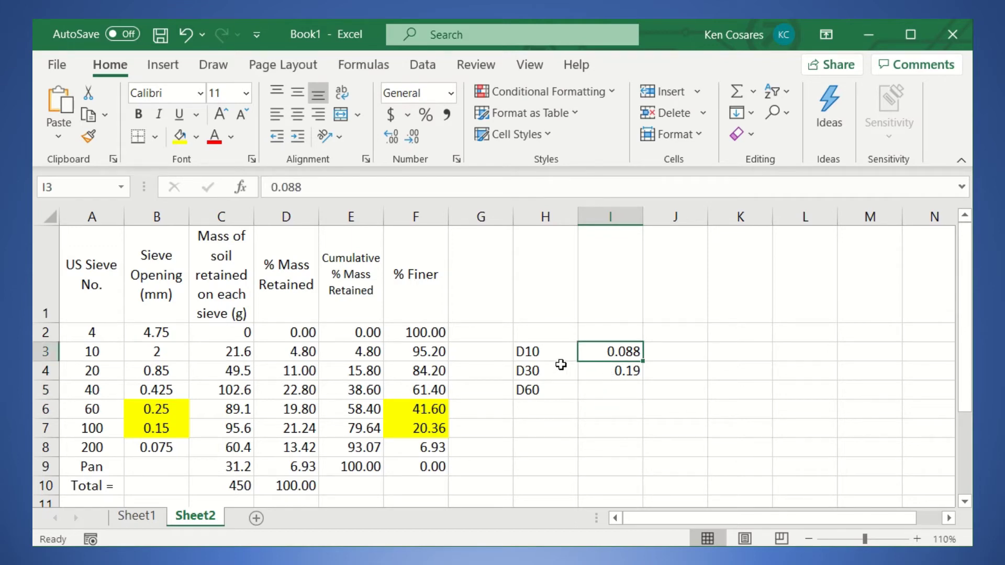
left_click(558, 389)
left_click(637, 397)
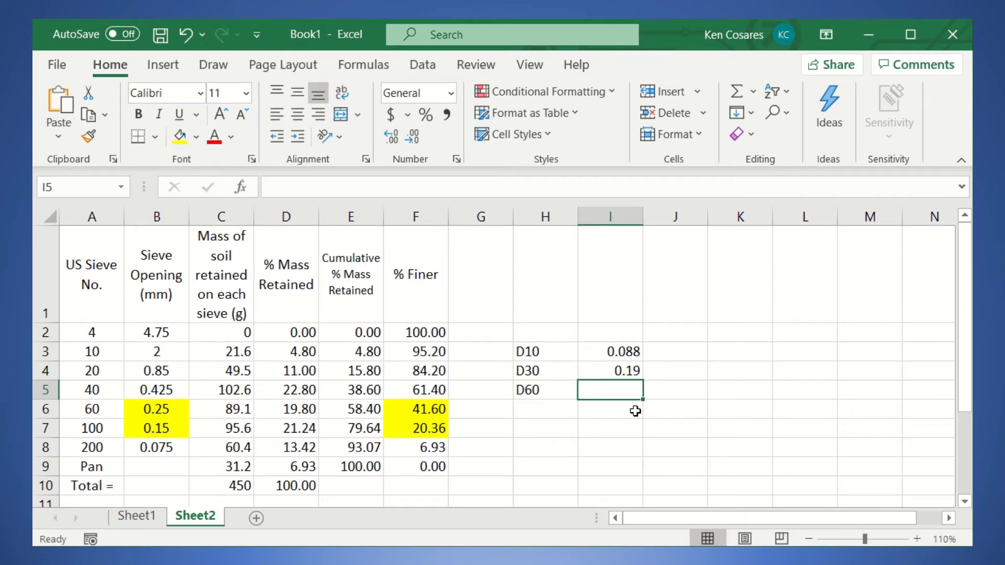
left_click(619, 370)
left_click(621, 390)
left_click(423, 408)
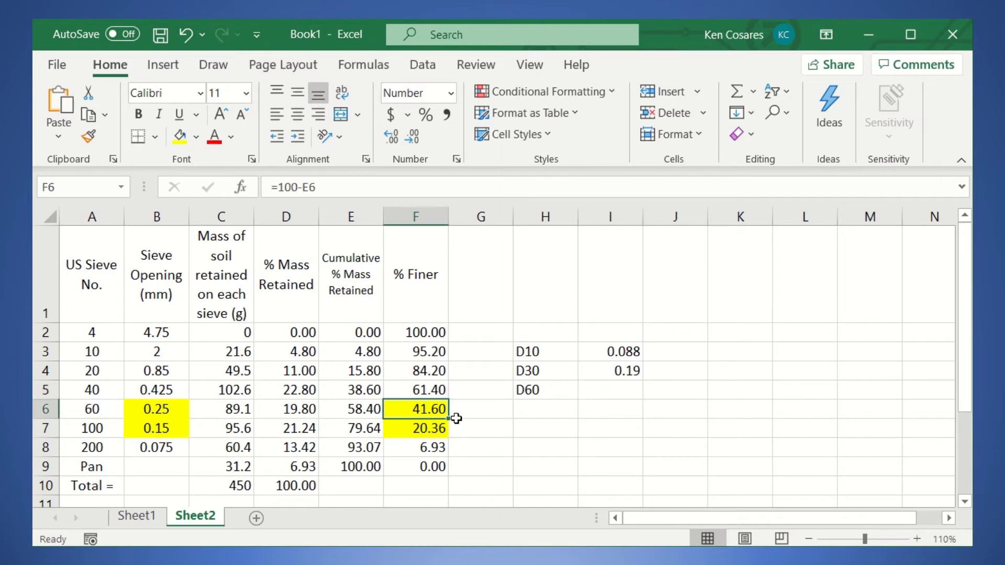
left_click(438, 390)
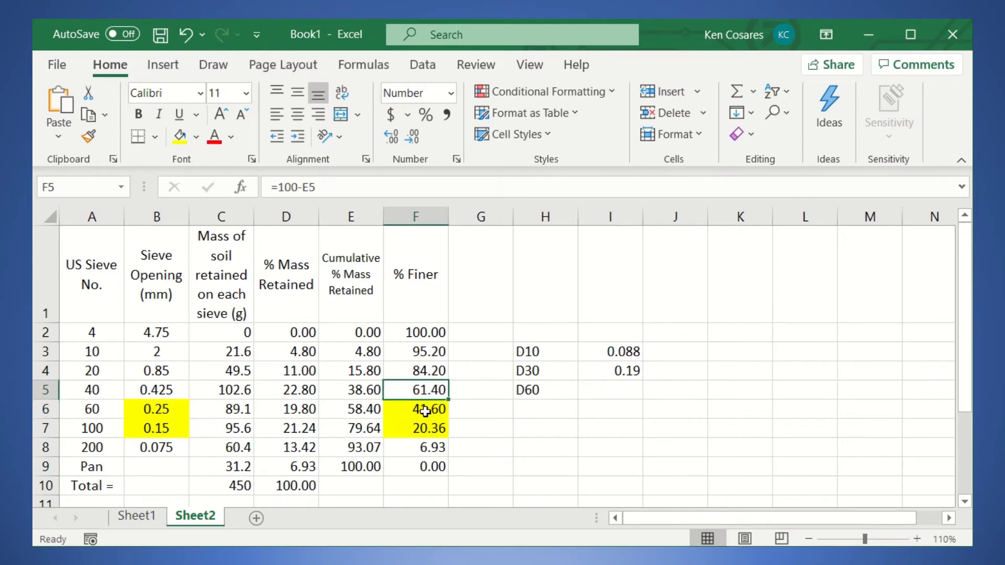
- Remove the yellow fill from F6:F7 and B6:B7
left_click_drag(425, 412, 426, 428)
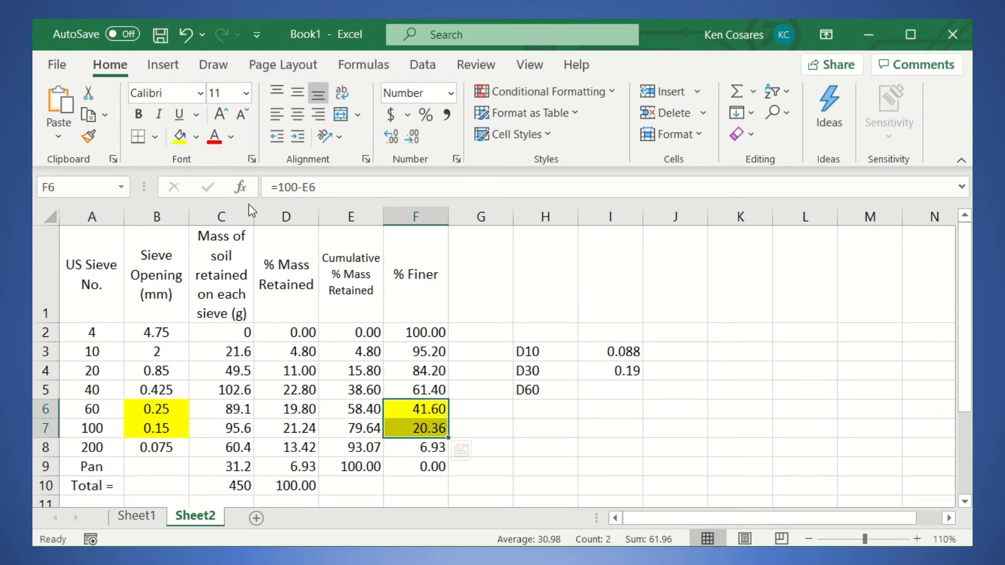
left_click(196, 137)
left_click(218, 338)
left_click_drag(139, 411, 152, 423)
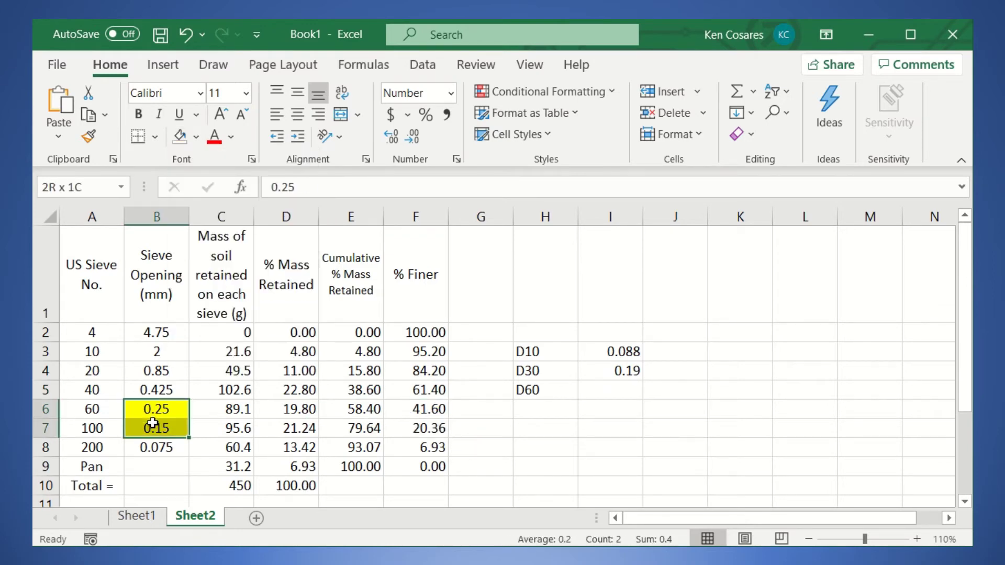
left_click(181, 136)
- Fill F5:F6 and B5:B6 yellow to bracket 60% finer
left_click(427, 410)
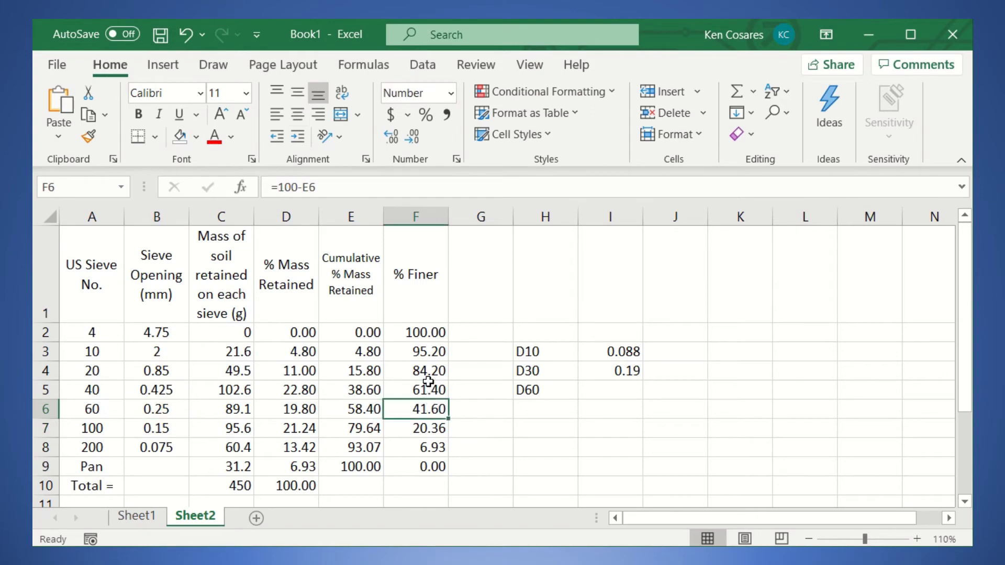
left_click_drag(428, 381, 427, 409)
left_click(196, 137)
left_click(222, 309)
left_click_drag(163, 394, 160, 409)
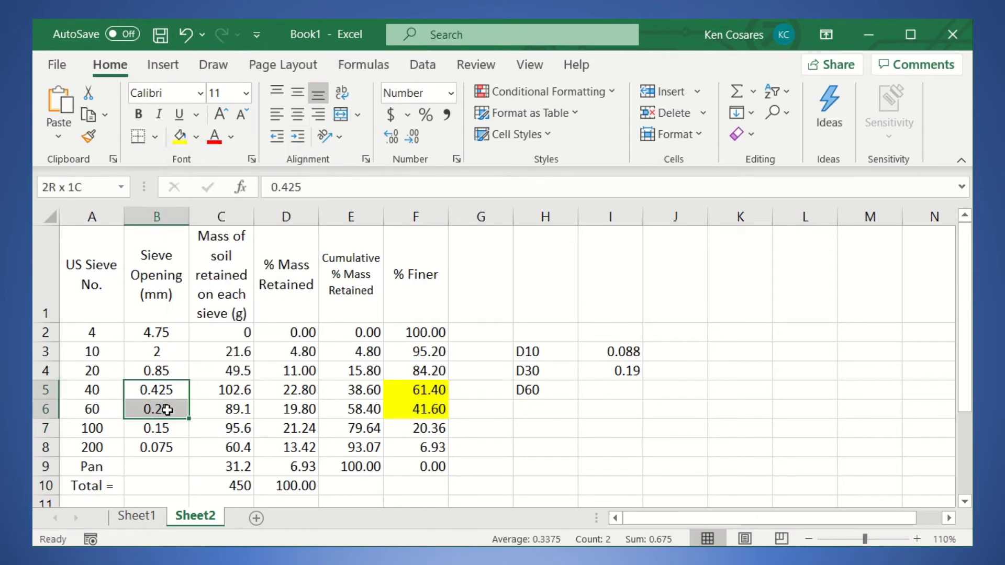
left_click(178, 137)
left_click(474, 393)
left_click(532, 420)
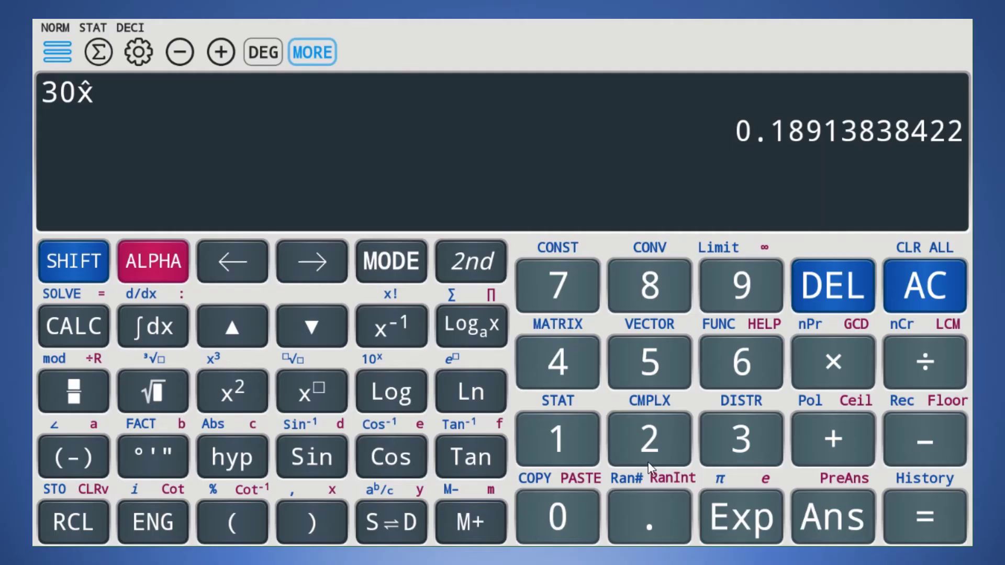
- Clear the D30 calculation and open the statistics data editor
left_click(925, 287)
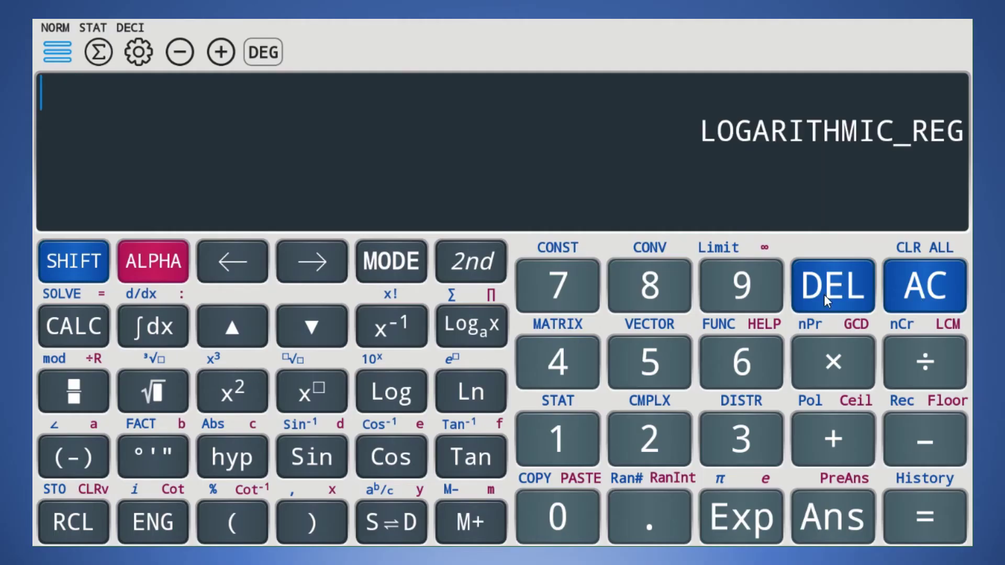
left_click(70, 261)
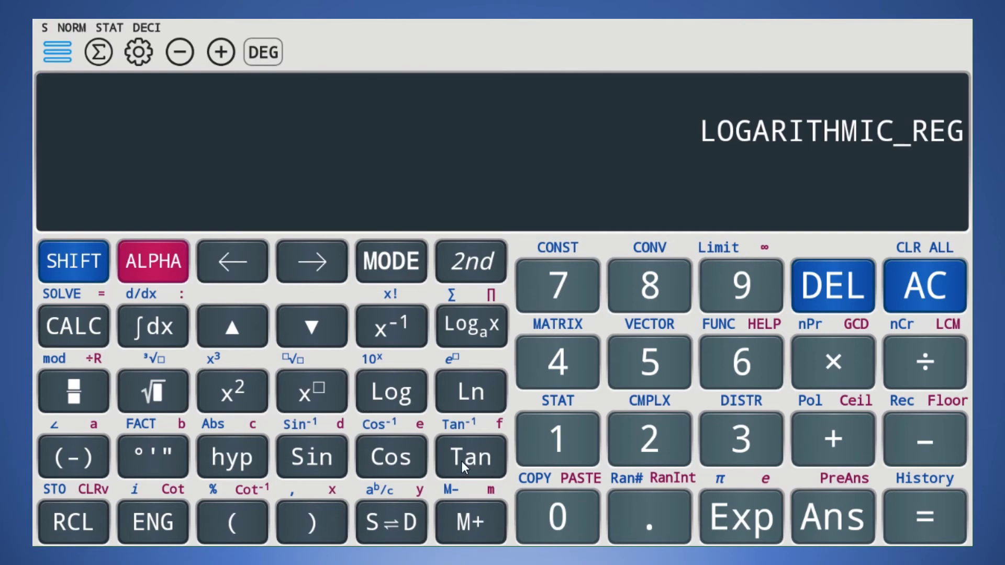
left_click(551, 428)
left_click(230, 79)
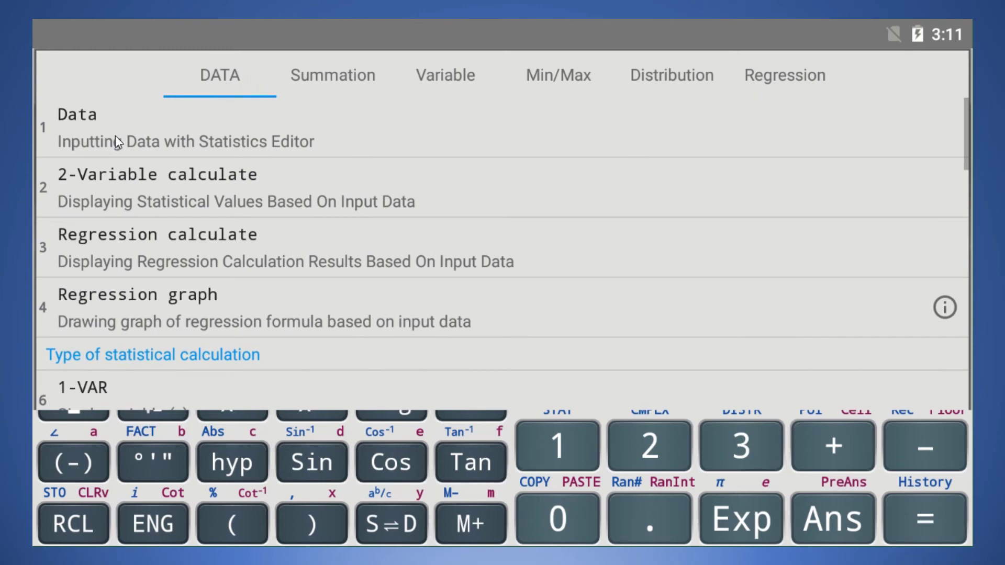
left_click(115, 136)
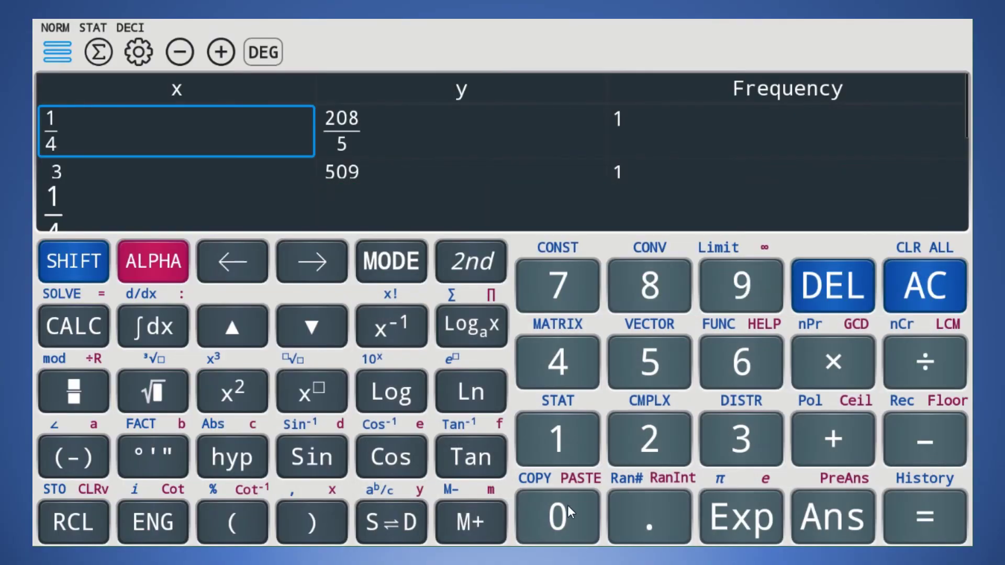
- Change the x values to 0.425 and 0.25, checking the Excel sheet
left_click(568, 505)
left_click(643, 524)
left_click(579, 356)
left_click(649, 432)
left_click(651, 372)
left_click(925, 517)
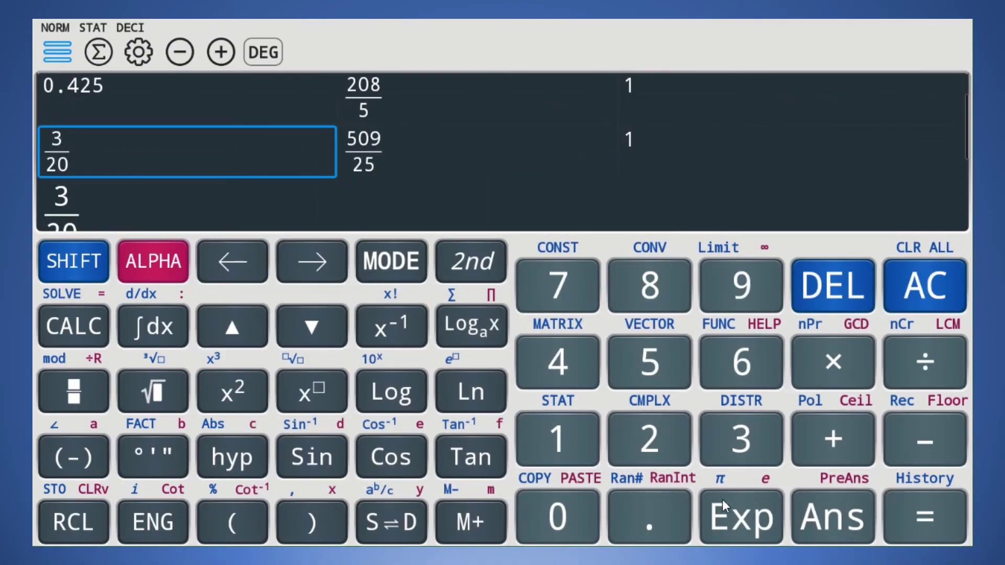
key("alt+Tab")
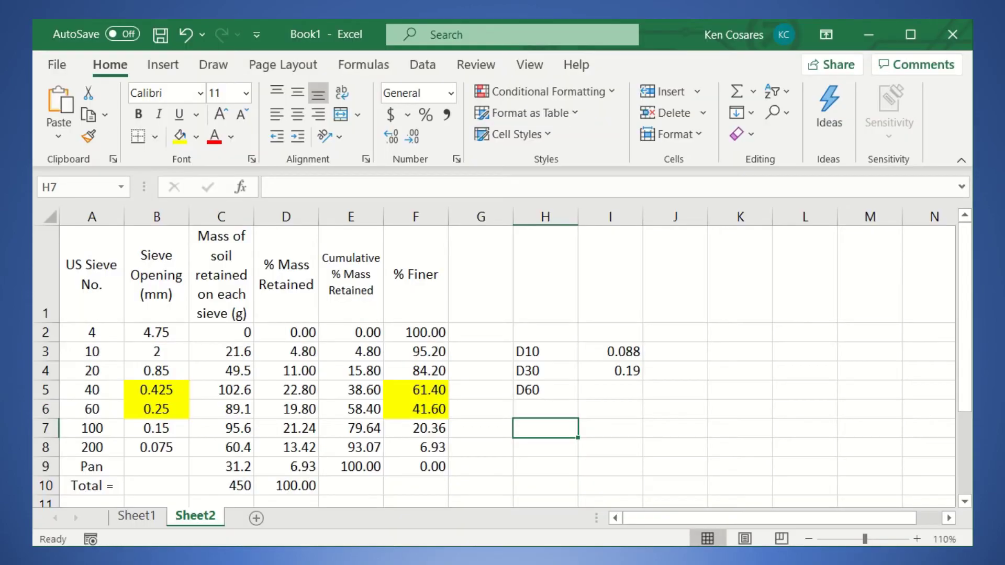
key("alt+Tab")
left_click(566, 507)
left_click(650, 518)
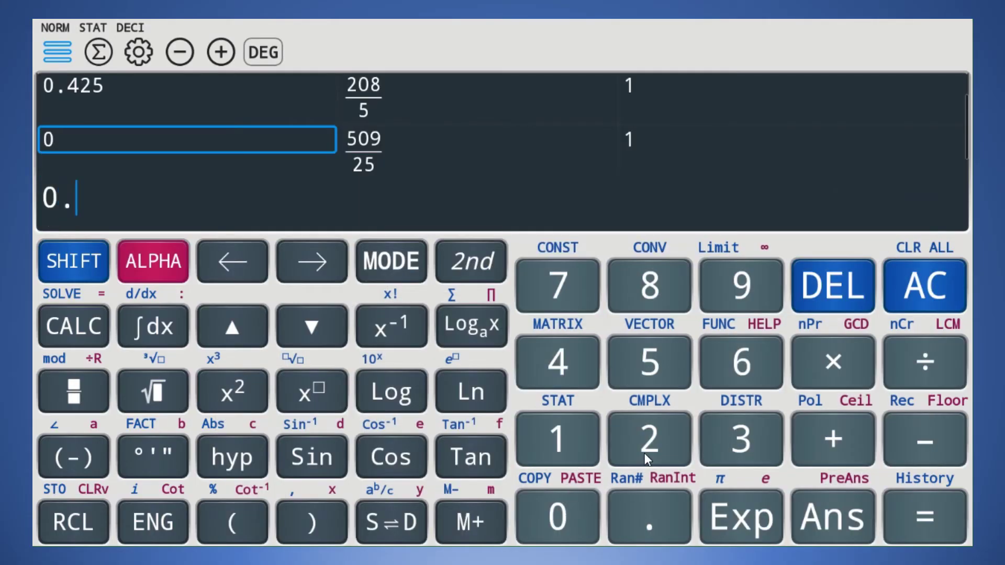
left_click(649, 439)
left_click(649, 361)
left_click(914, 518)
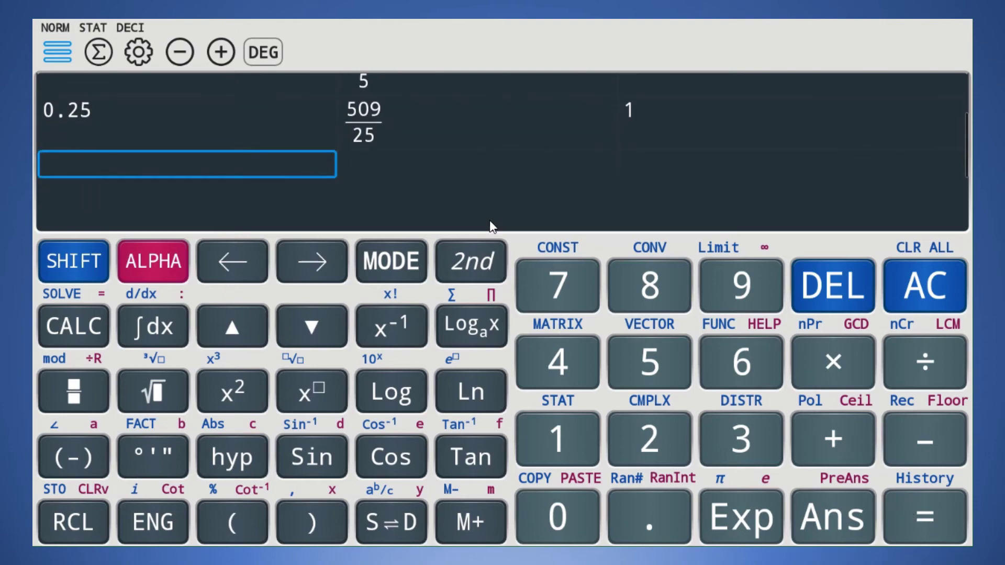
- Open the first row's y value and clear the mistyped entry
scroll(393, 142, "up", 2)
left_click(390, 139)
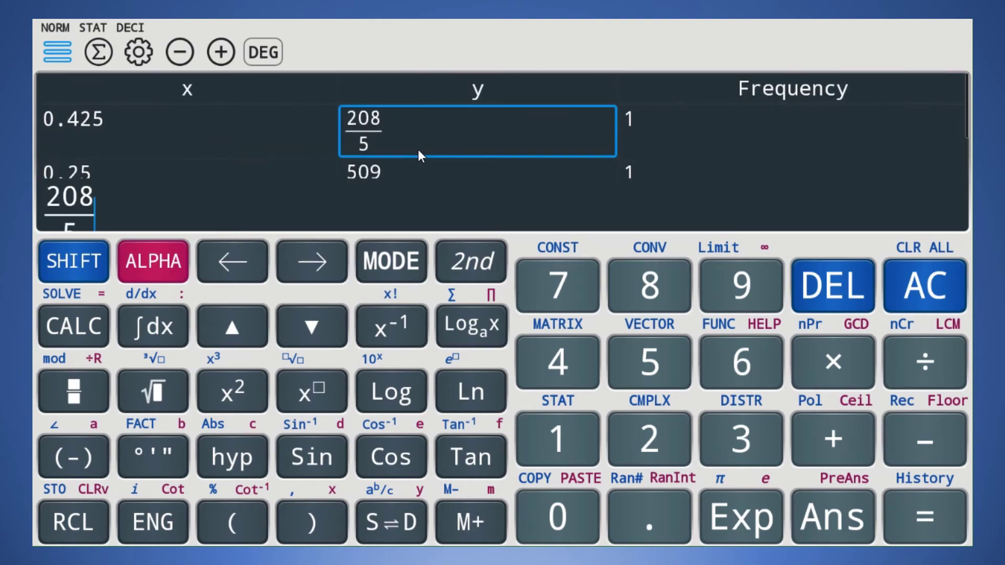
key("alt+Tab")
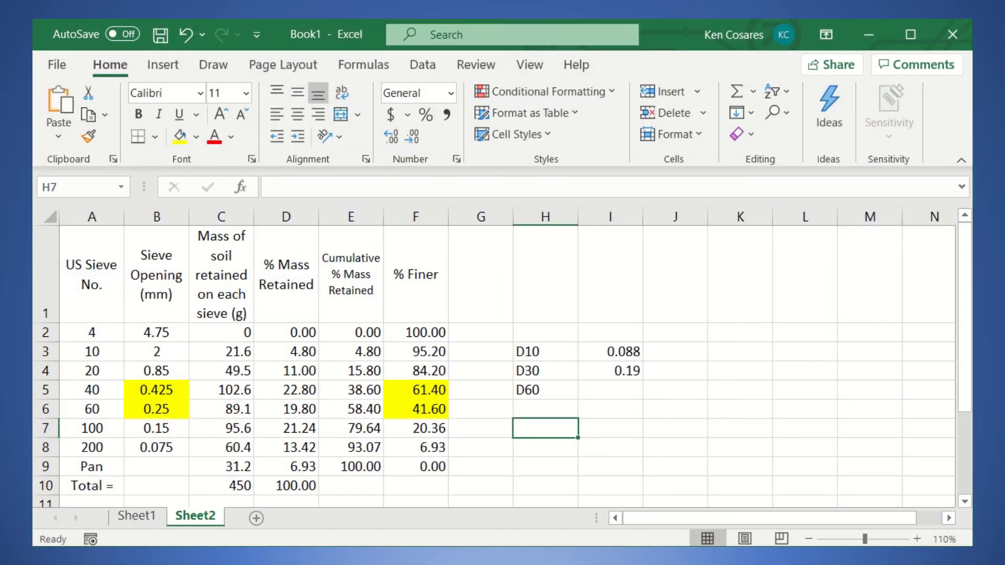
key("alt+Tab")
left_click(738, 366)
left_click(564, 432)
left_click(648, 516)
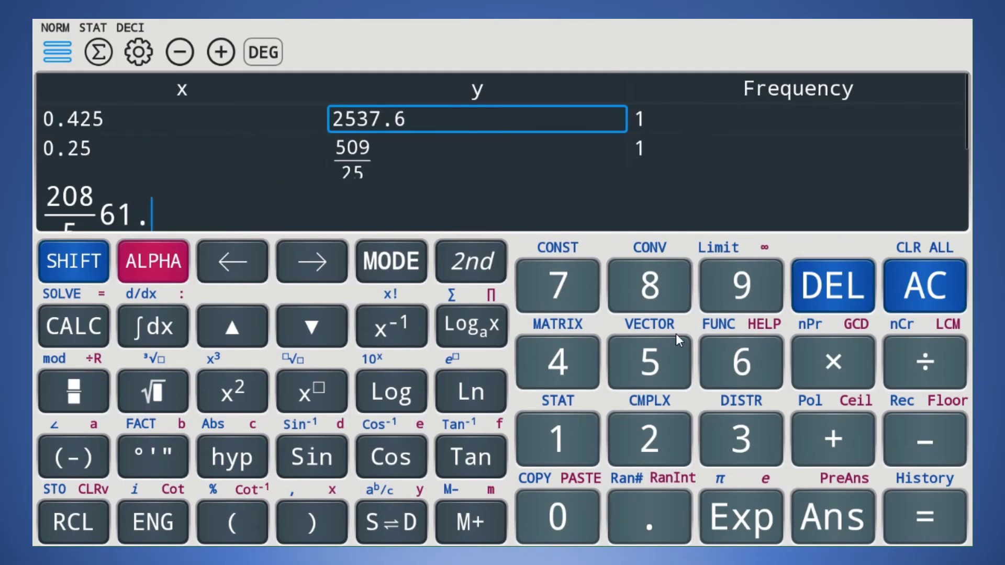
triple_click(834, 288)
left_click(834, 288)
left_click(834, 288)
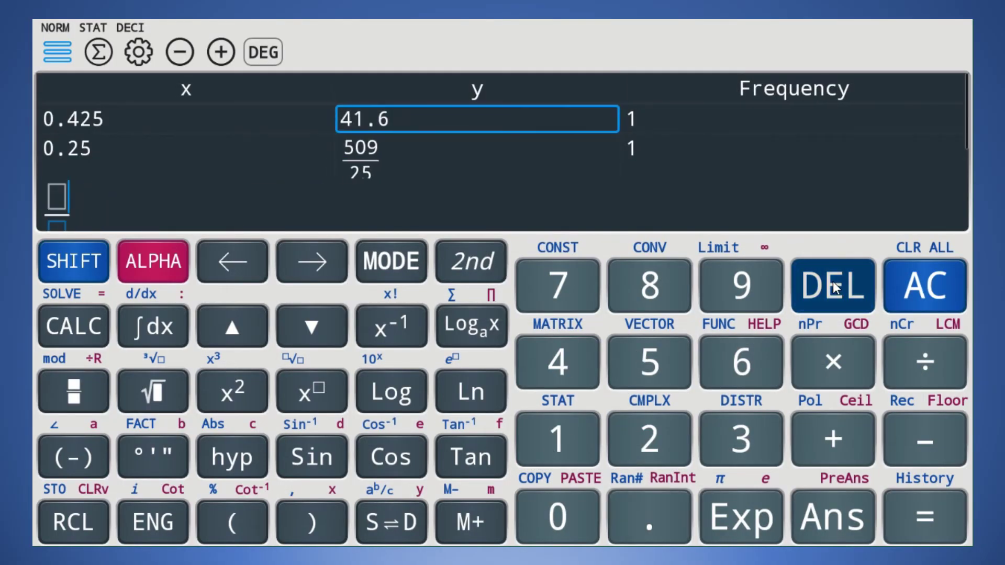
- Enter 61.4 as the first y value, then delete both data rows
left_click(722, 360)
left_click(558, 439)
left_click(649, 517)
left_click(567, 372)
left_click(914, 514)
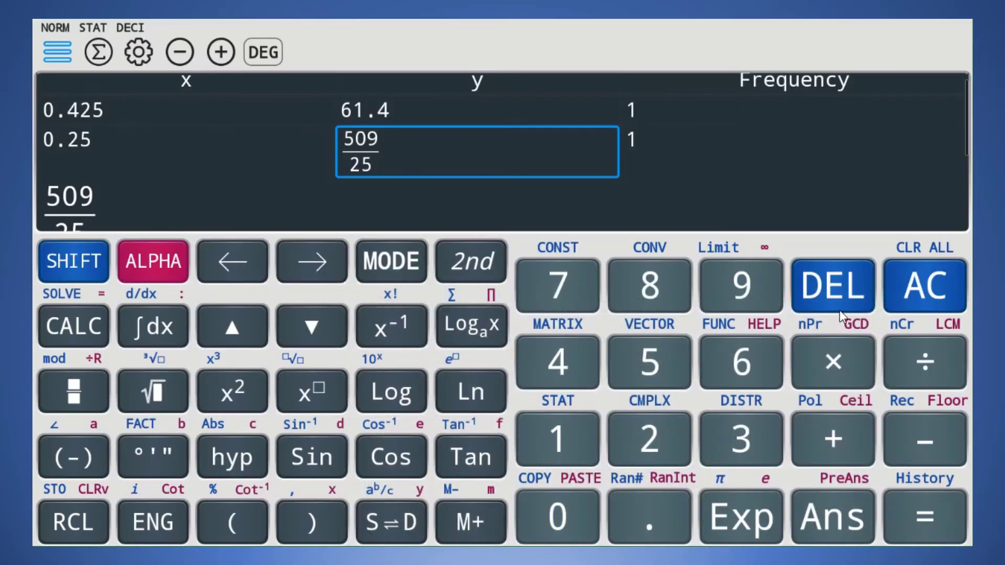
left_click(839, 299)
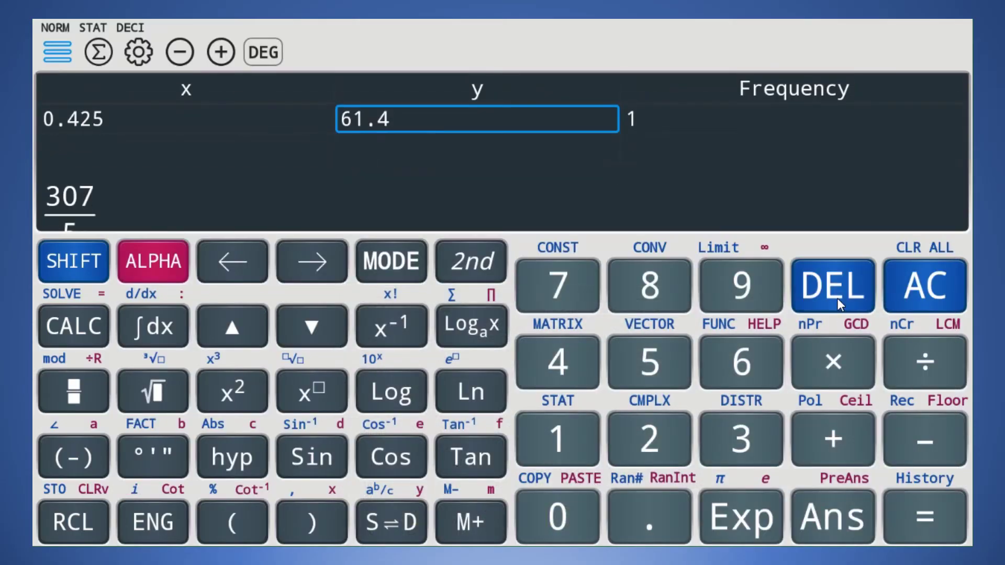
left_click(837, 298)
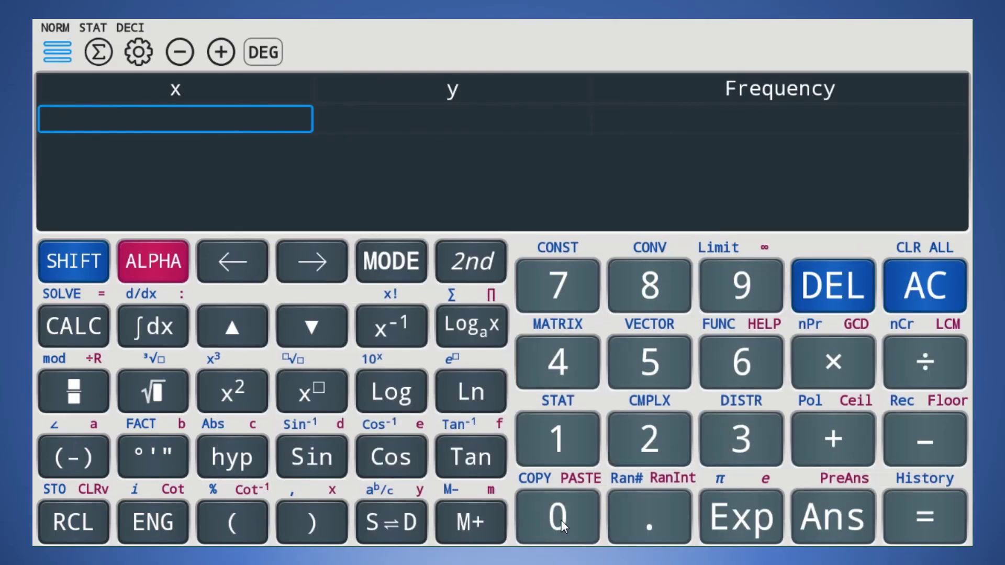
- Enter x values 0.425 and 0.25 in the statistics table
left_click(561, 520)
left_click(629, 518)
left_click(548, 372)
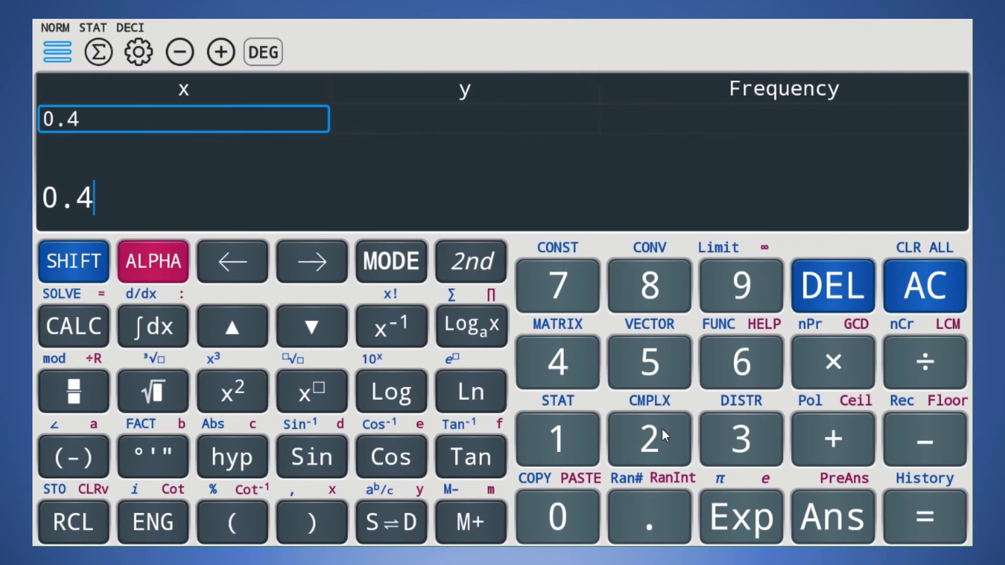
left_click(661, 430)
left_click(649, 361)
left_click(325, 263)
left_click(899, 520)
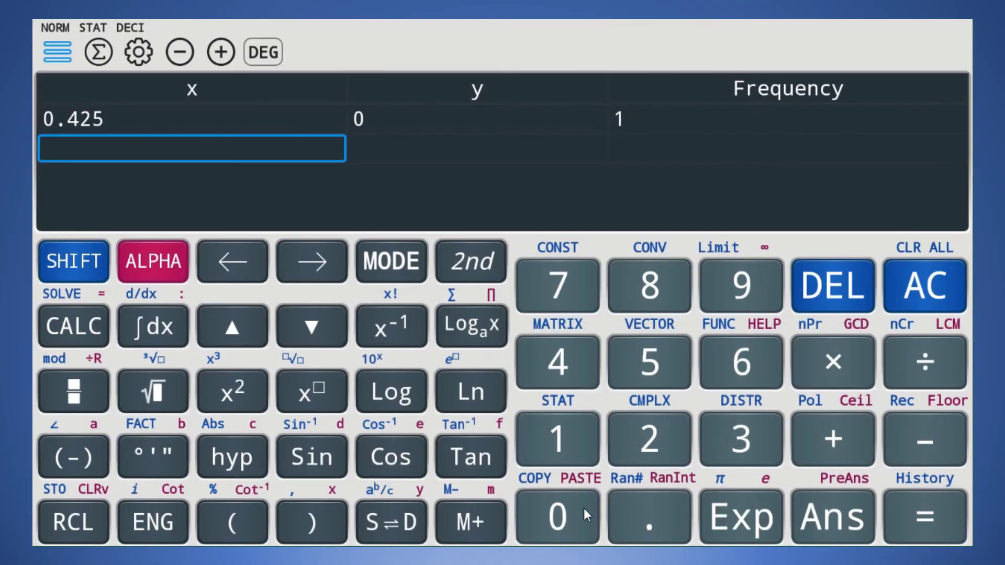
left_click(583, 508)
left_click(631, 511)
left_click(638, 445)
left_click(639, 361)
left_click(946, 522)
- Enter y values 61.4 and 41.6 for the two rows
left_click(414, 124)
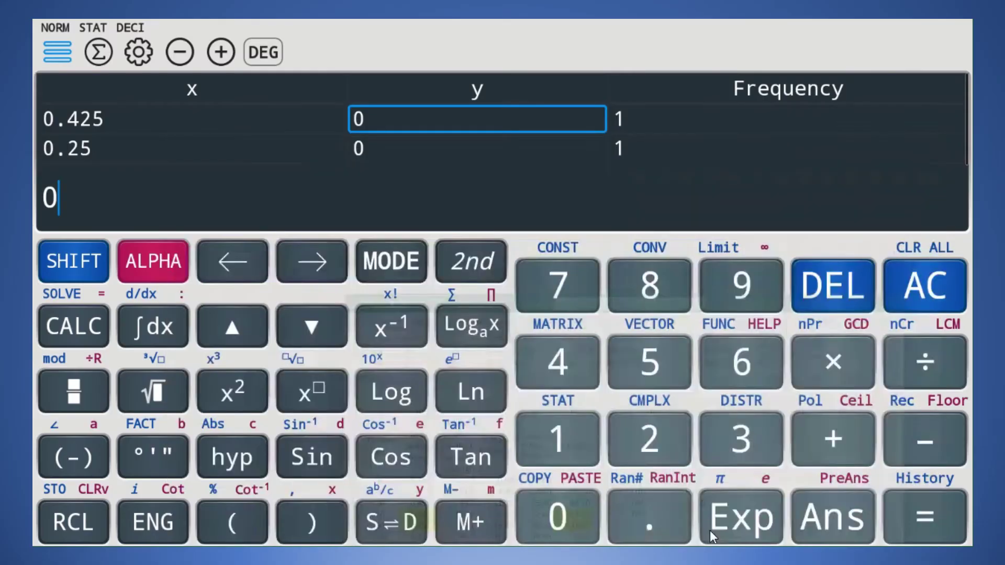
left_click(741, 361)
left_click(568, 434)
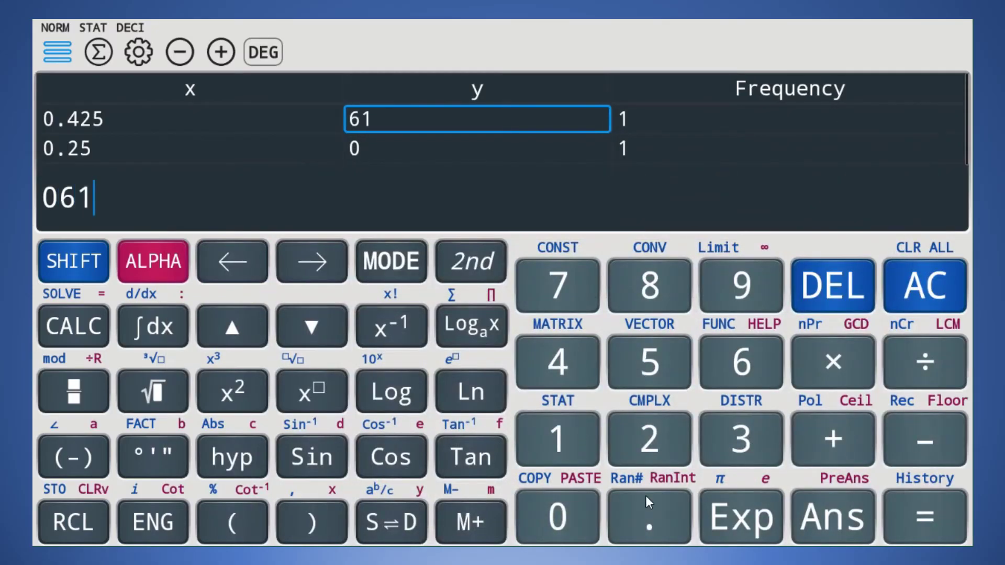
left_click(647, 503)
left_click(564, 346)
left_click(919, 518)
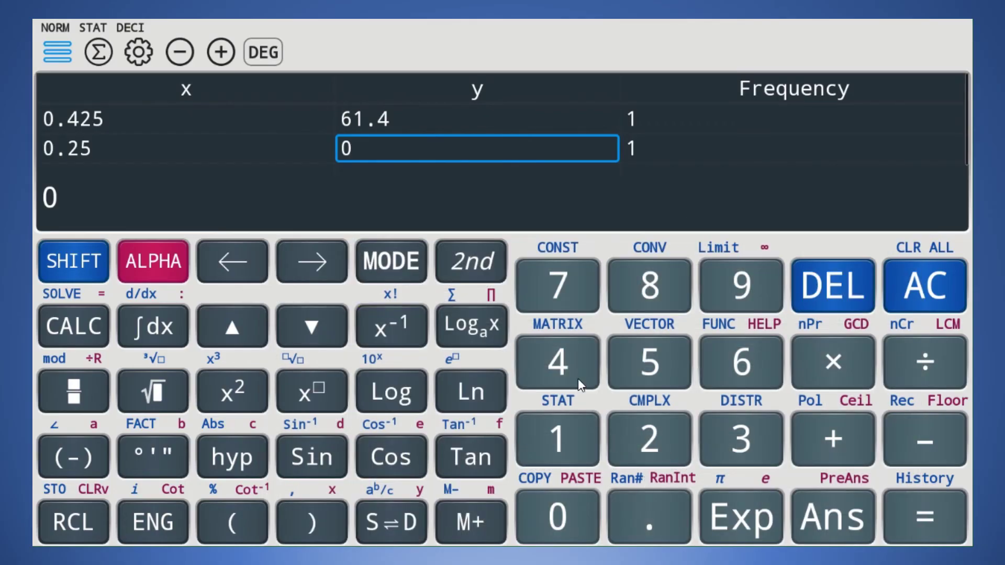
left_click(578, 379)
left_click(565, 449)
left_click(655, 507)
left_click(749, 365)
left_click(924, 515)
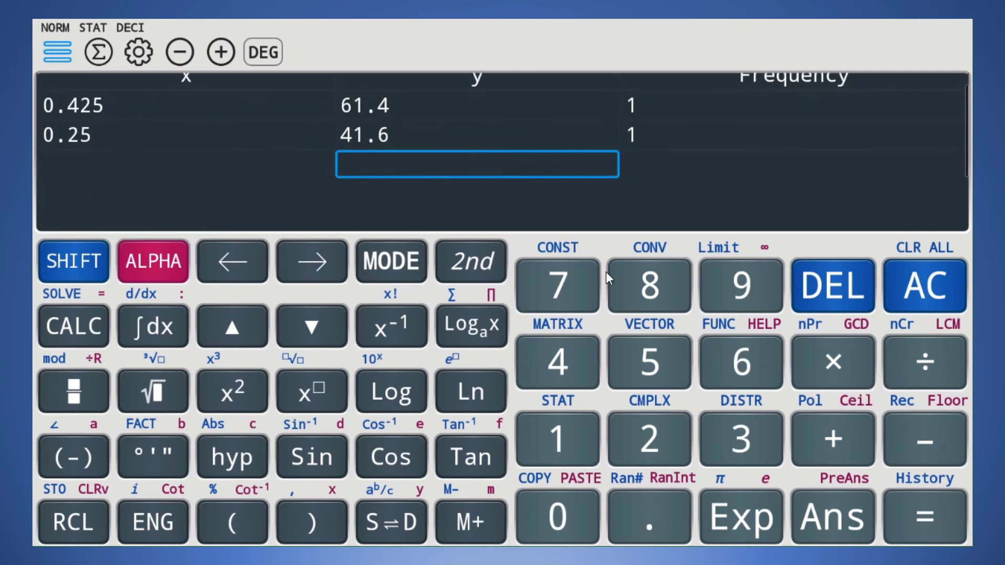
- Estimate x̂ at 60% finer (0.40934978052) and type 0.4093 into cell I5
left_click(76, 259)
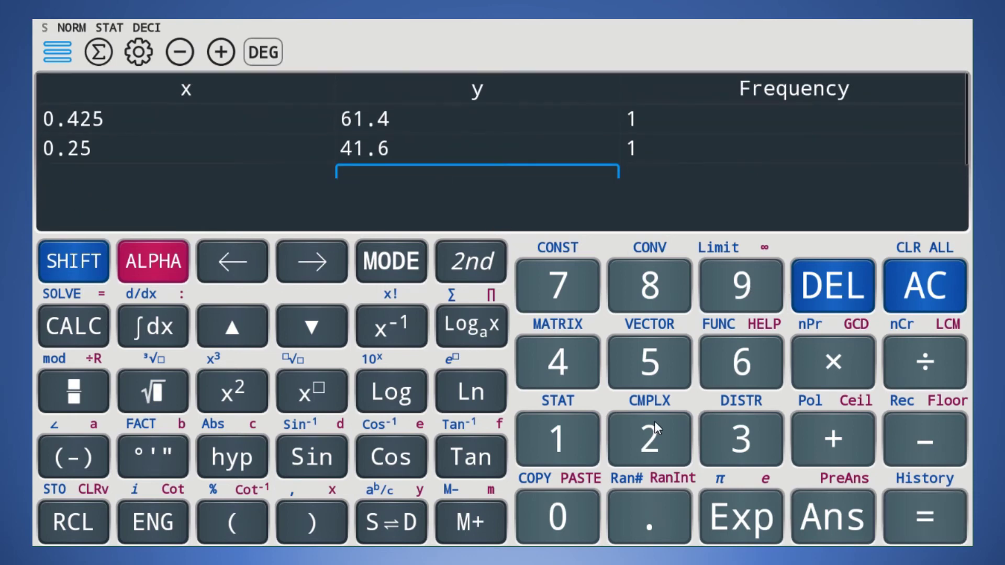
left_click(574, 446)
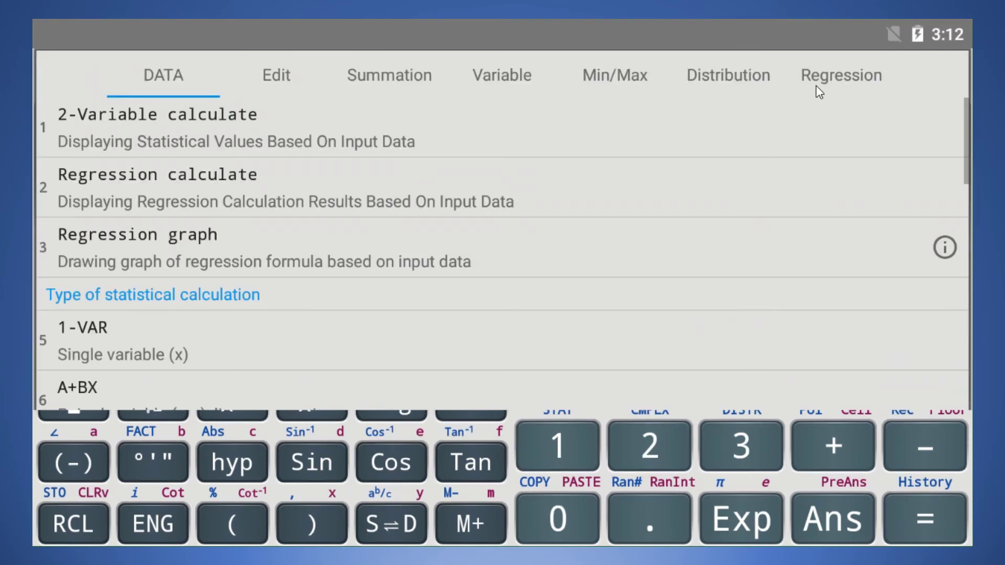
left_click(821, 74)
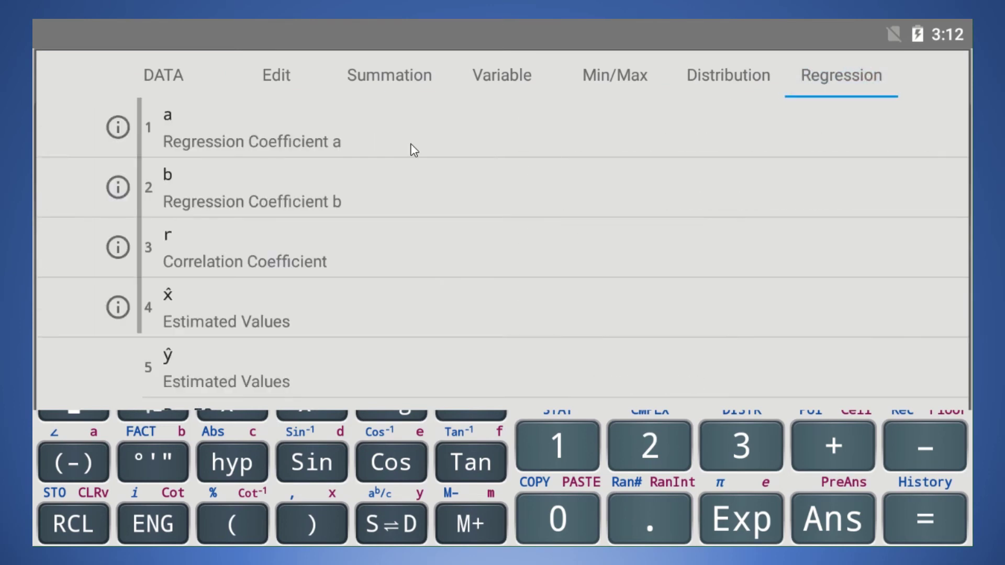
left_click(152, 321)
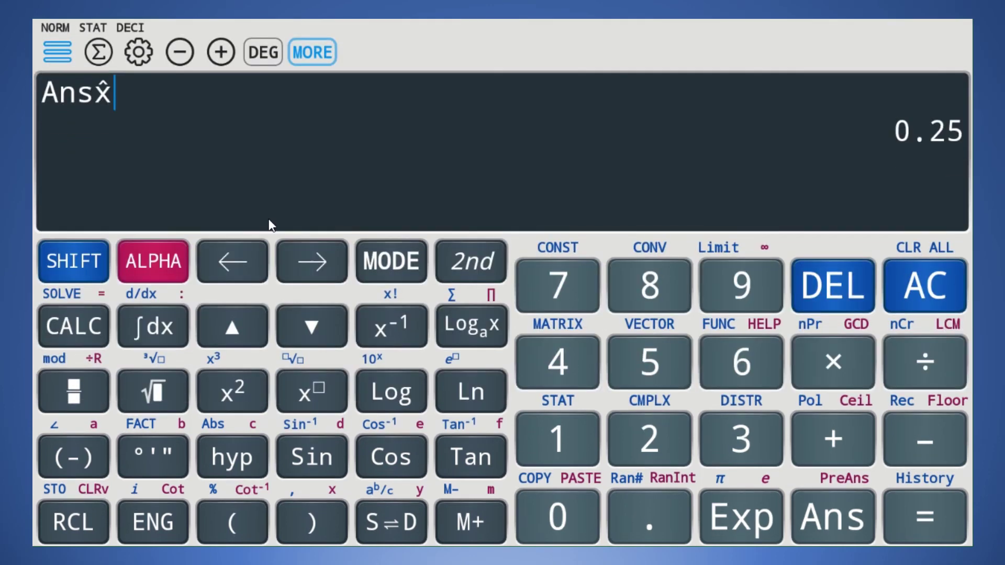
left_click(234, 261)
left_click(837, 292)
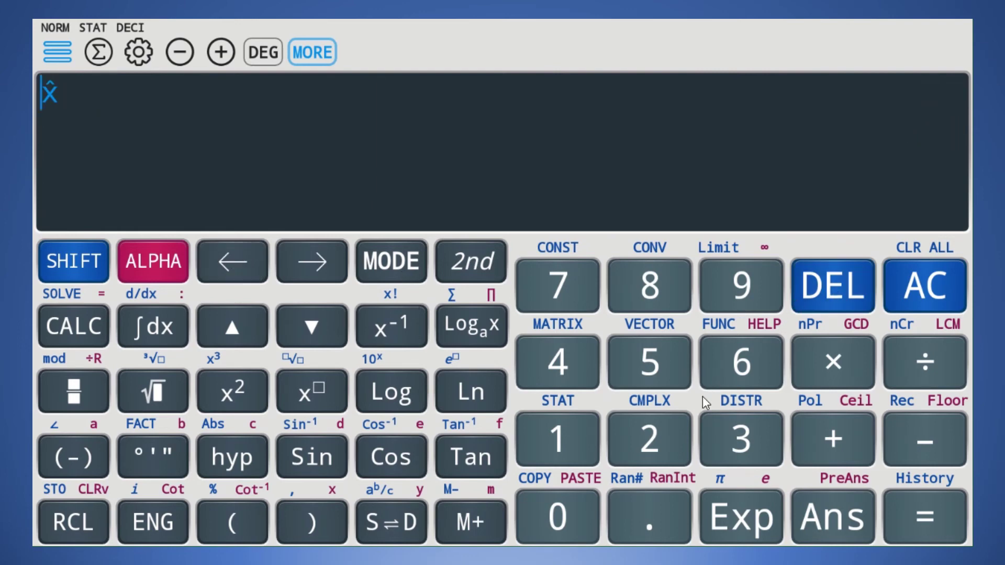
left_click(749, 374)
left_click(585, 505)
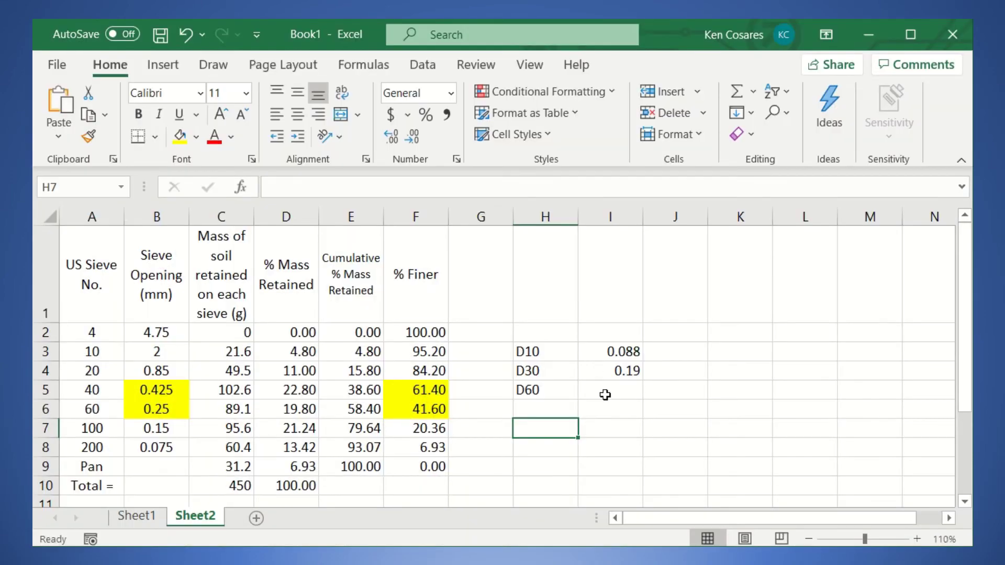
left_click(603, 397)
type("0.4093")
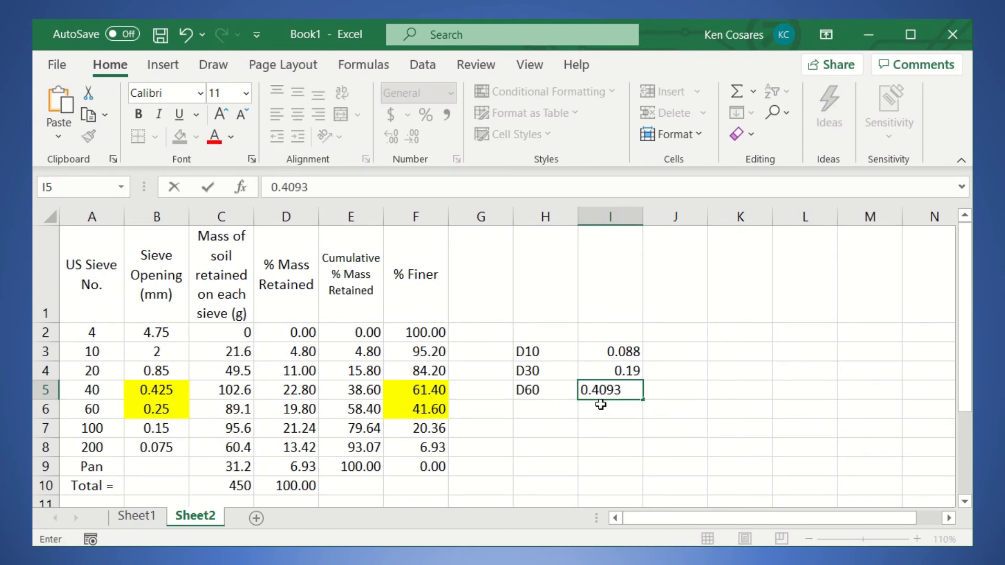
- Trim cell I5 to 0.41 as the D60 value and confirm it
key("BackSpace")
key("BackSpace")
key("BackSpace")
type("1")
key("Return")
left_click(671, 428)
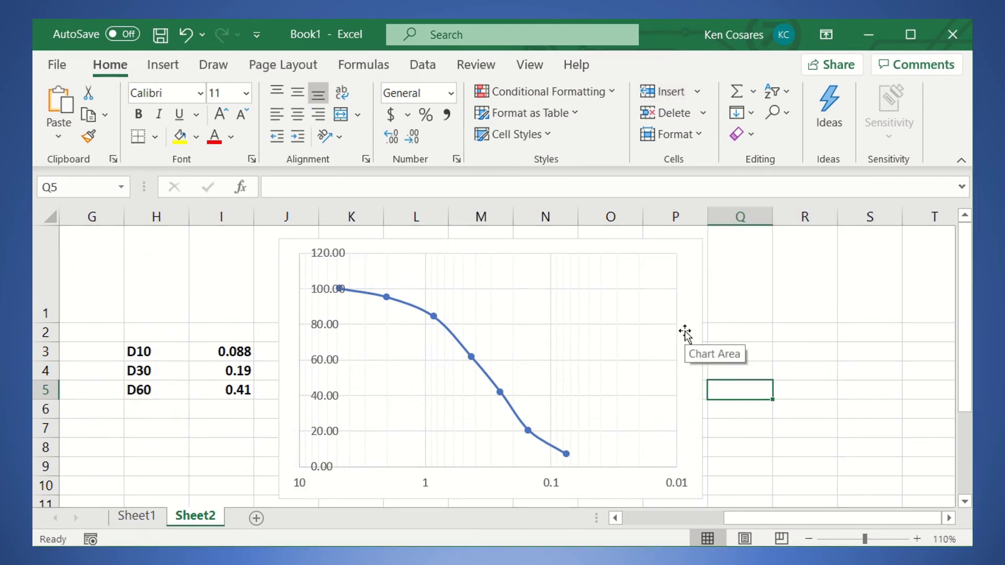
left_click(798, 375)
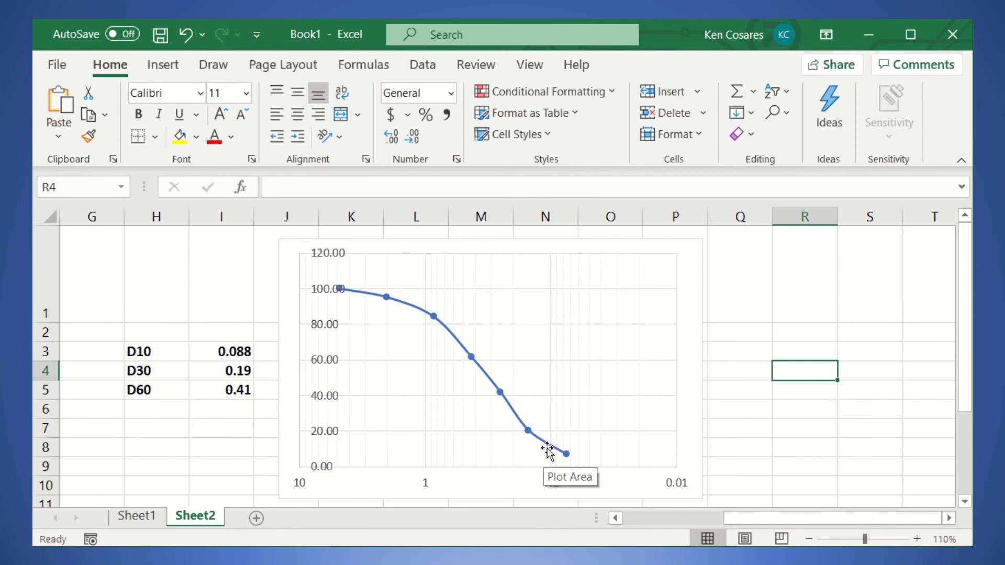
mouse_move(550, 451)
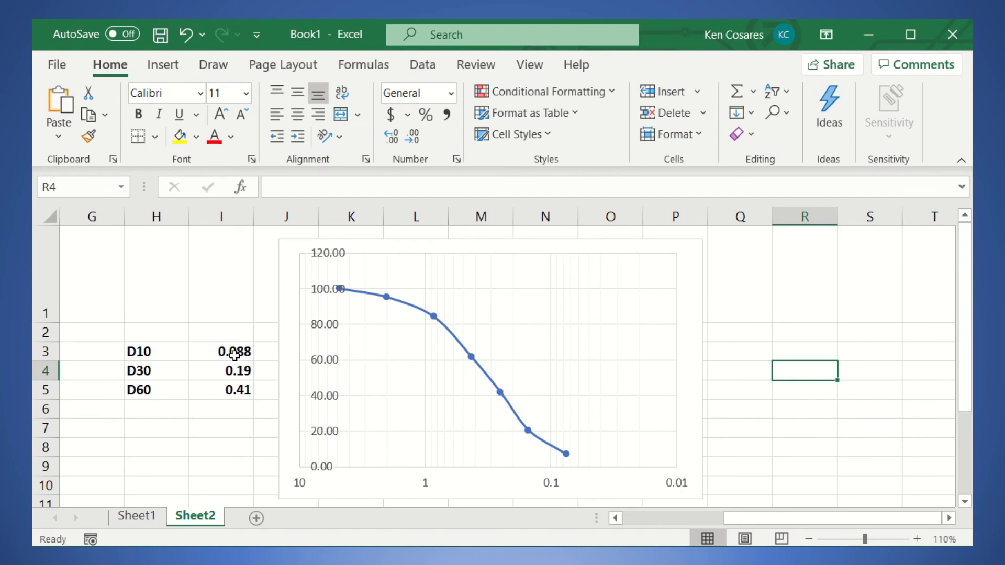
left_click(234, 355)
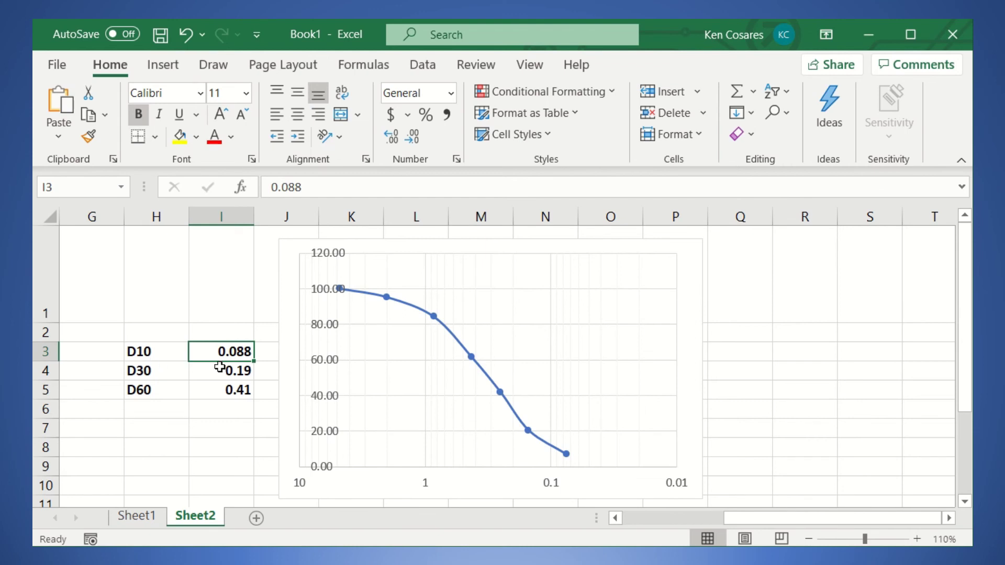
left_click(212, 372)
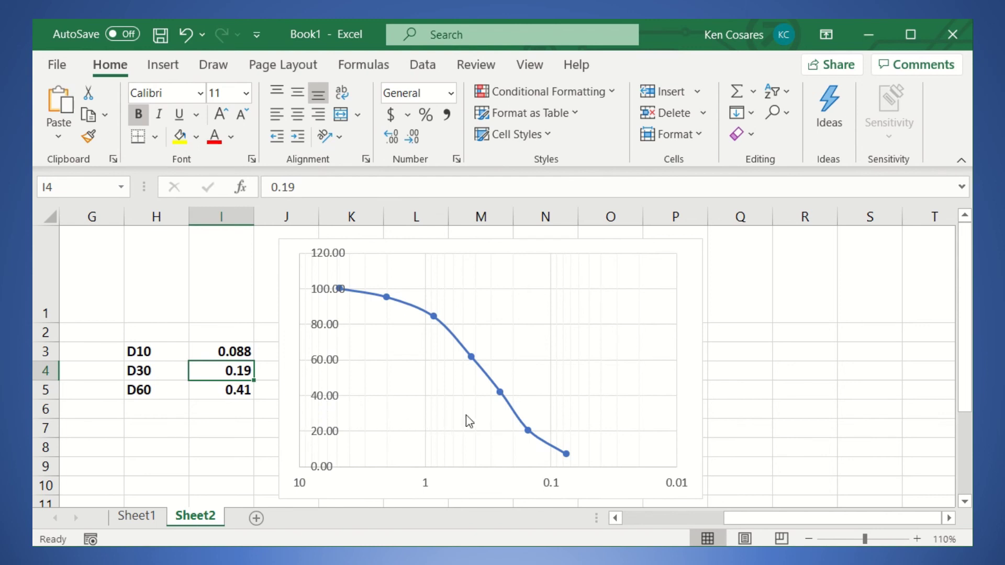
mouse_move(518, 417)
left_click(214, 393)
left_click(152, 388)
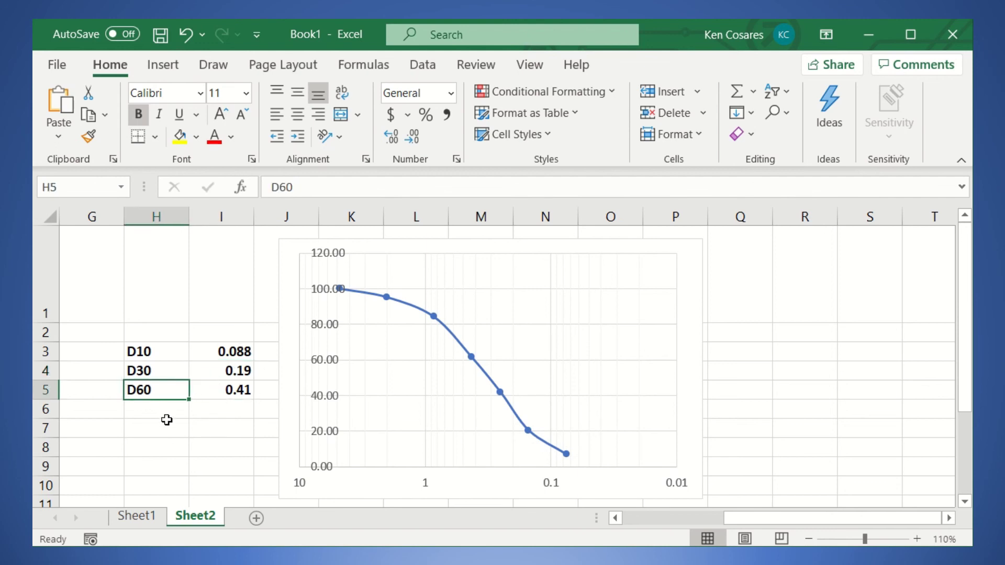
left_click(234, 388)
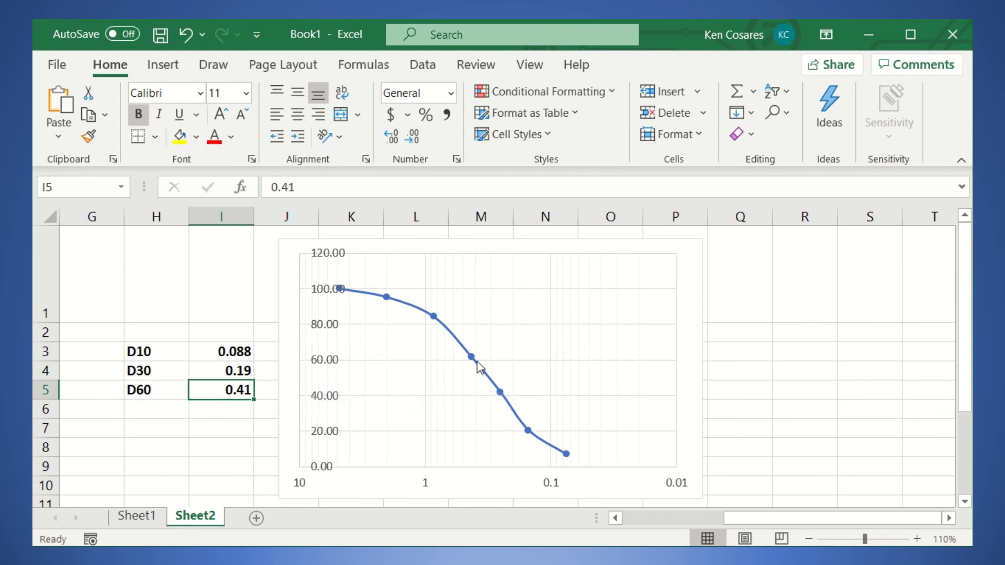
mouse_move(475, 364)
left_click(229, 413)
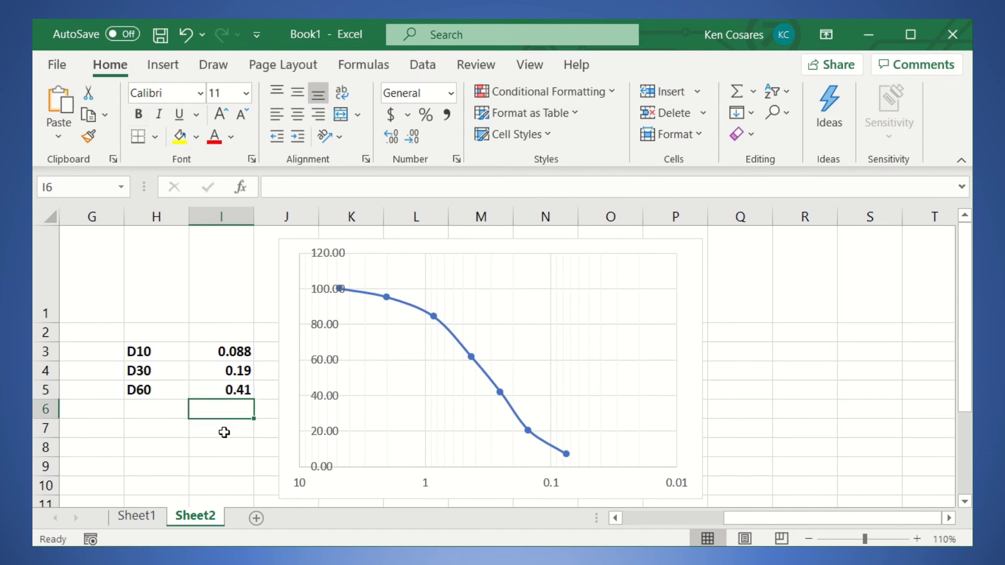
left_click(224, 434)
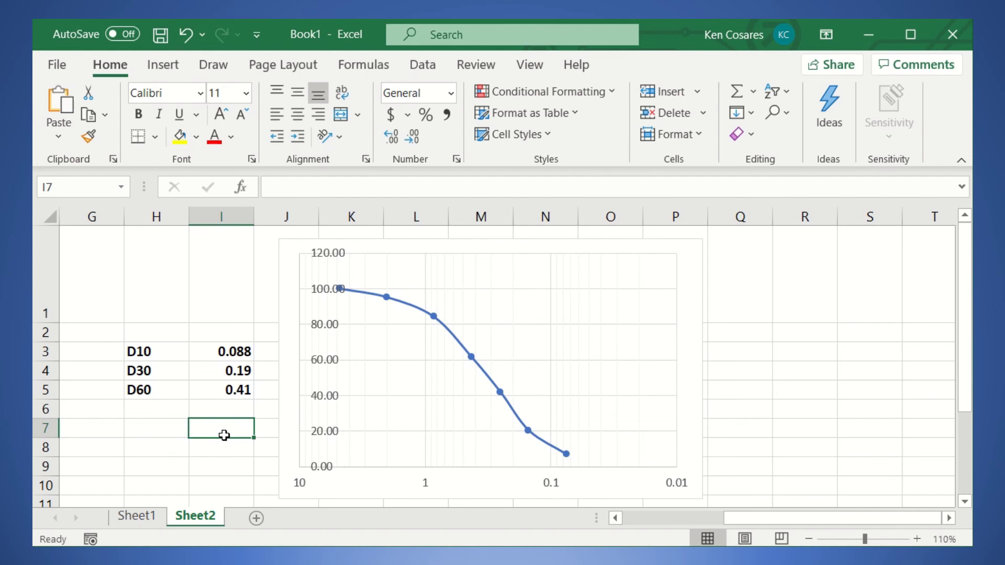